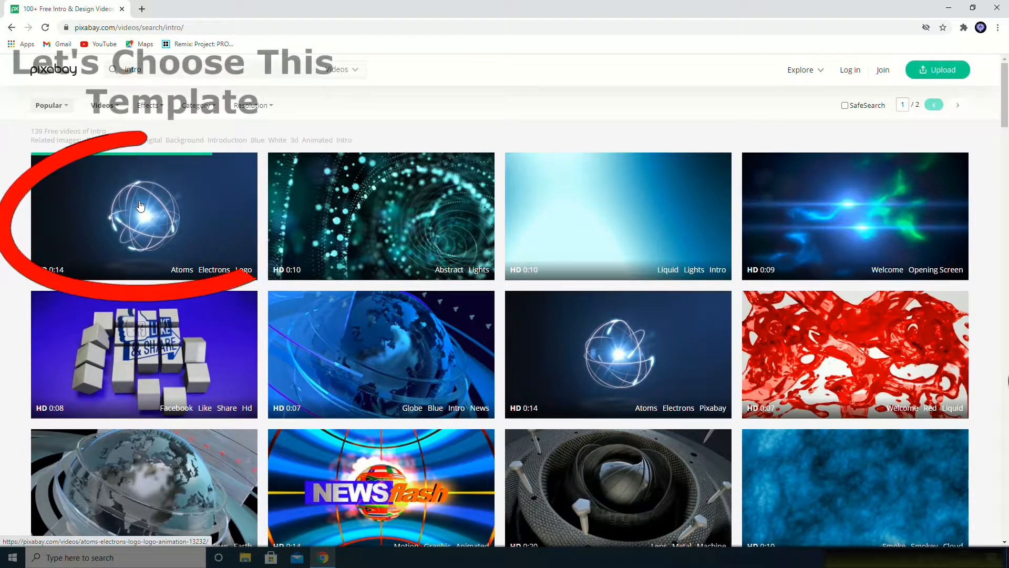
Open the first Pixabay intro result, Atoms Electrons Logo, and download it as a 1920×1080 MP4.
click(241, 224)
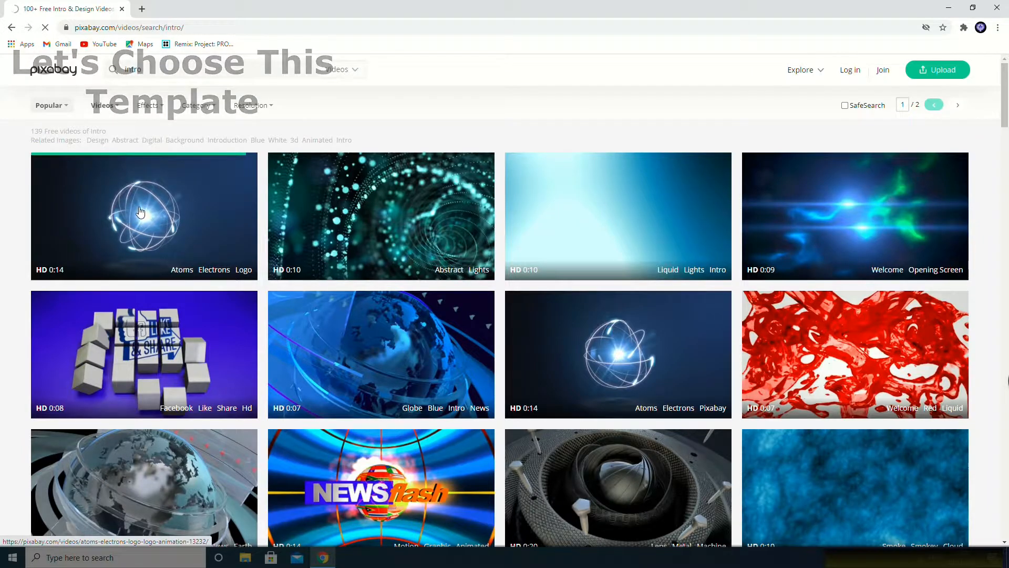
scroll(140, 211, down, 2)
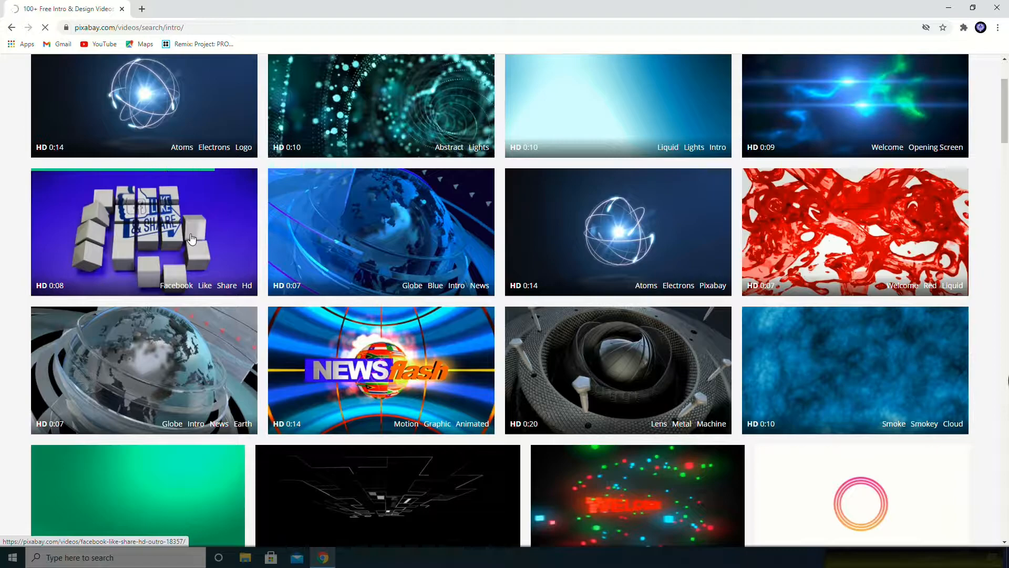
click(141, 146)
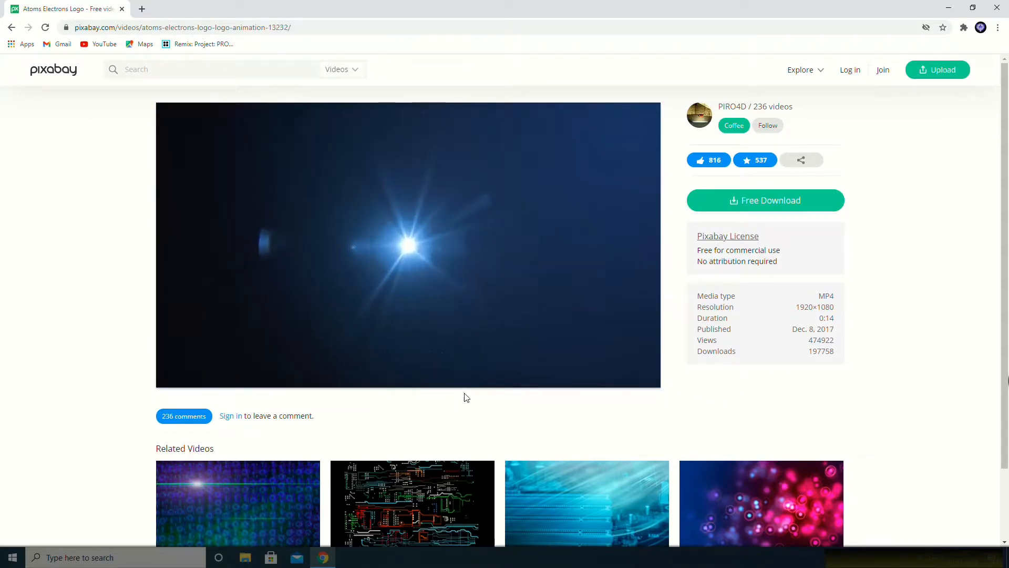
click(750, 204)
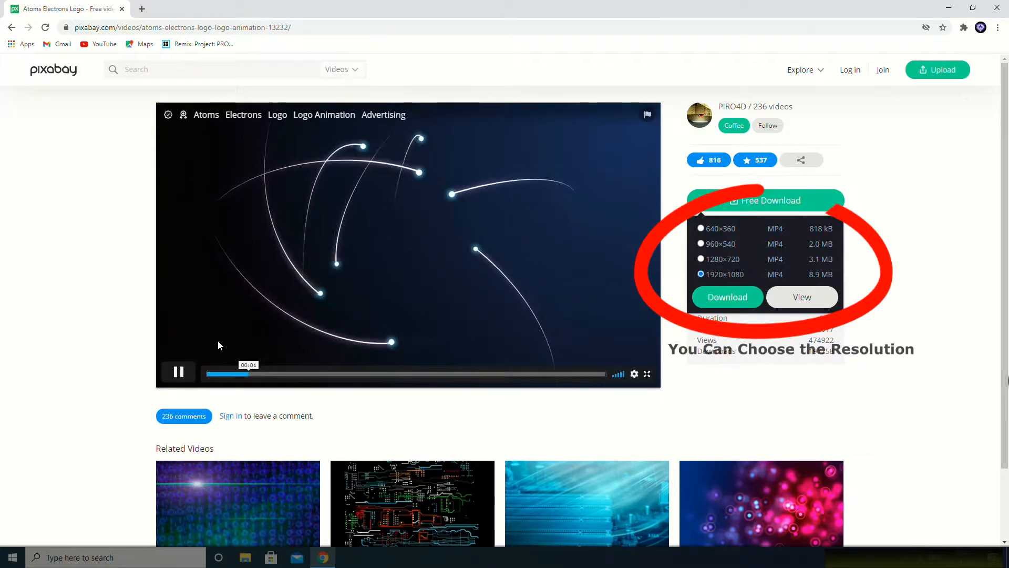
click(183, 374)
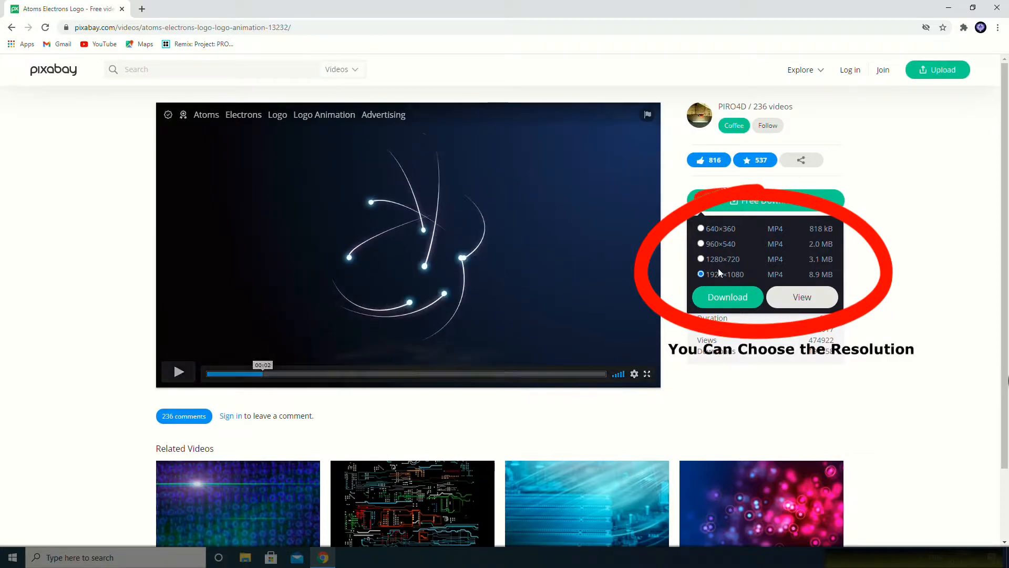
click(727, 297)
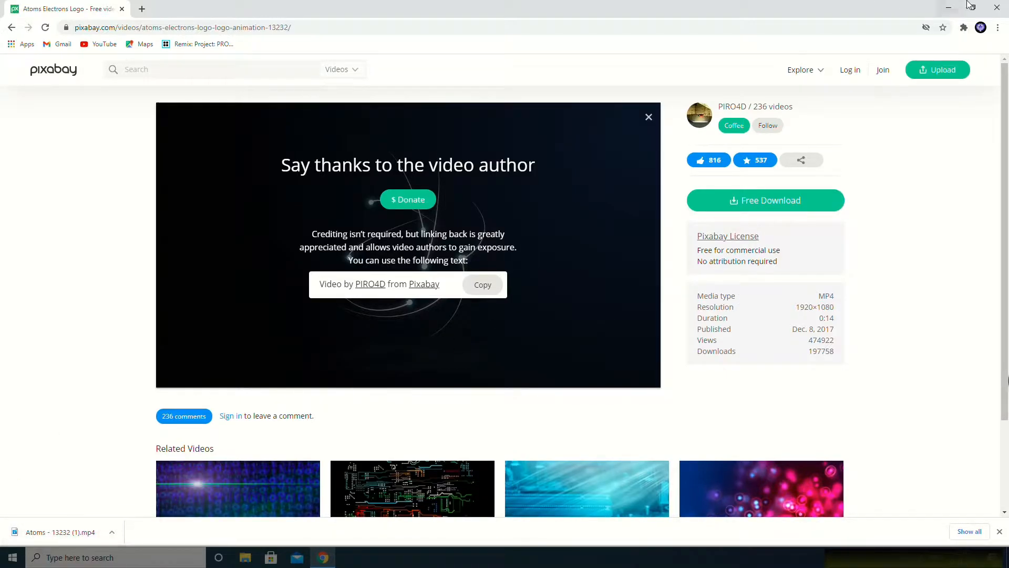
Close the browser and start Movavi Video Editor Plus with a new project, without restoring the last editing session.
click(995, 9)
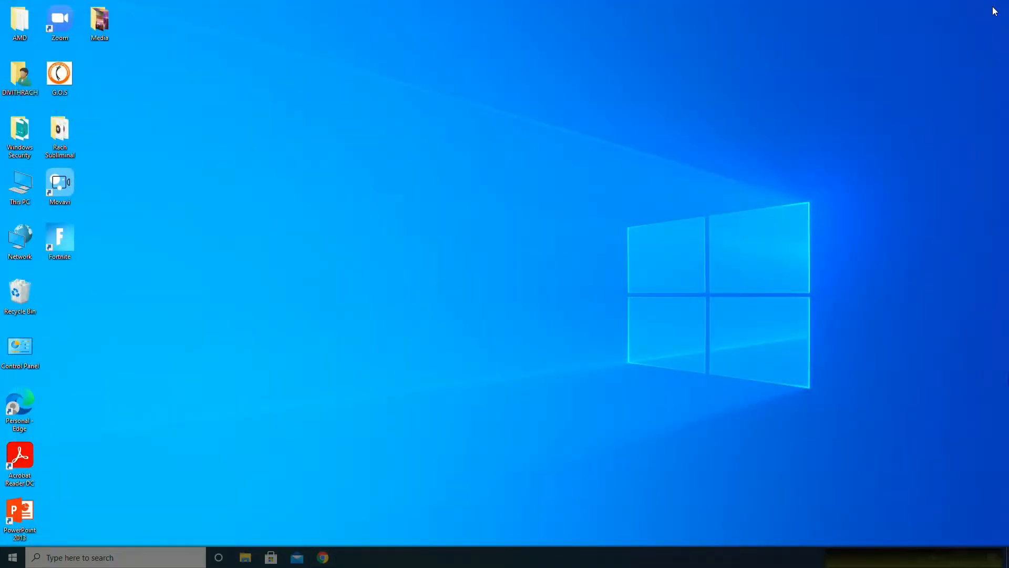
double_click(58, 188)
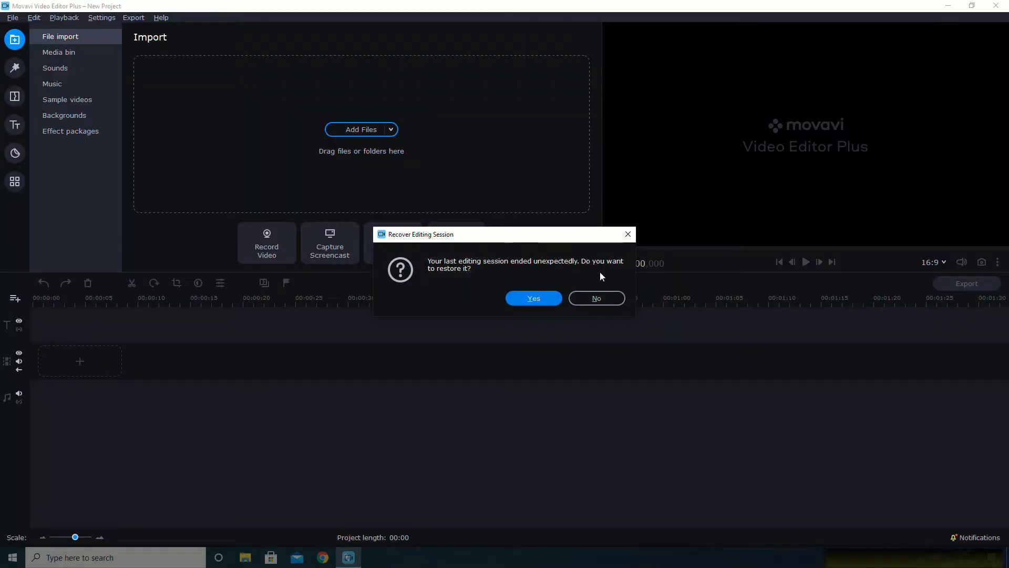
click(599, 299)
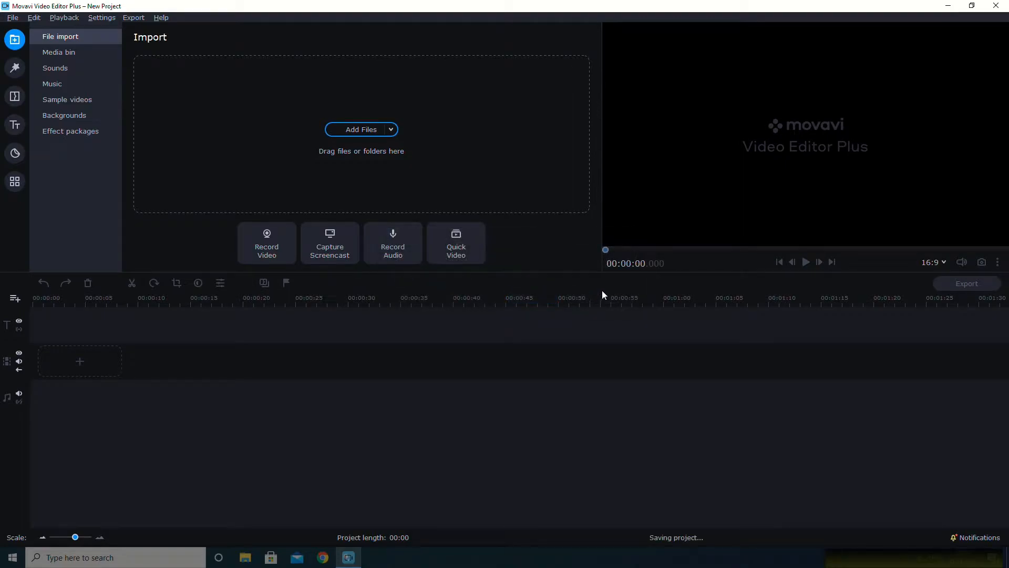
Import Atoms - 13232.mp4, place it at the start of the video track, and play it back.
click(354, 129)
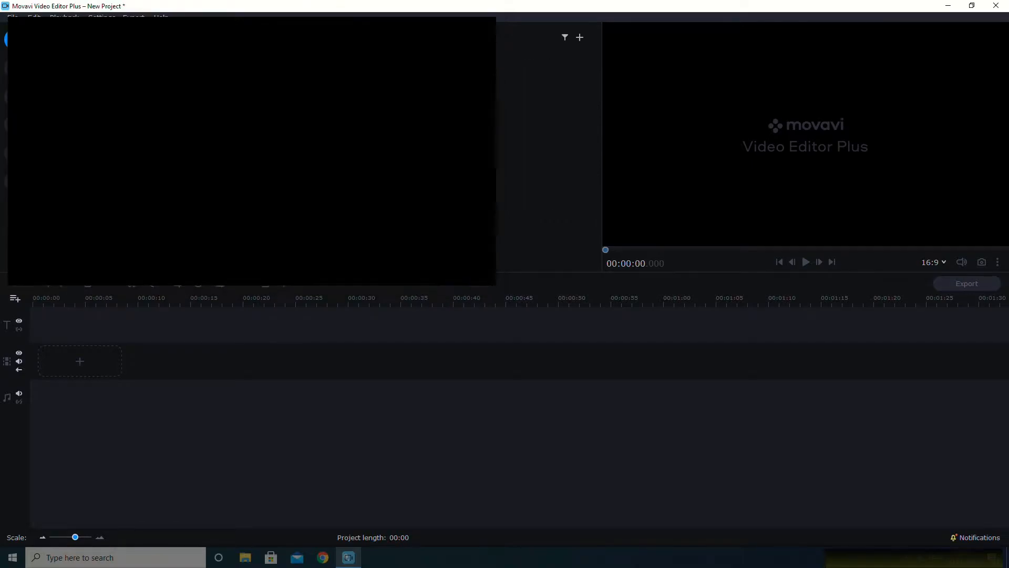
drag(171, 75, 34, 353)
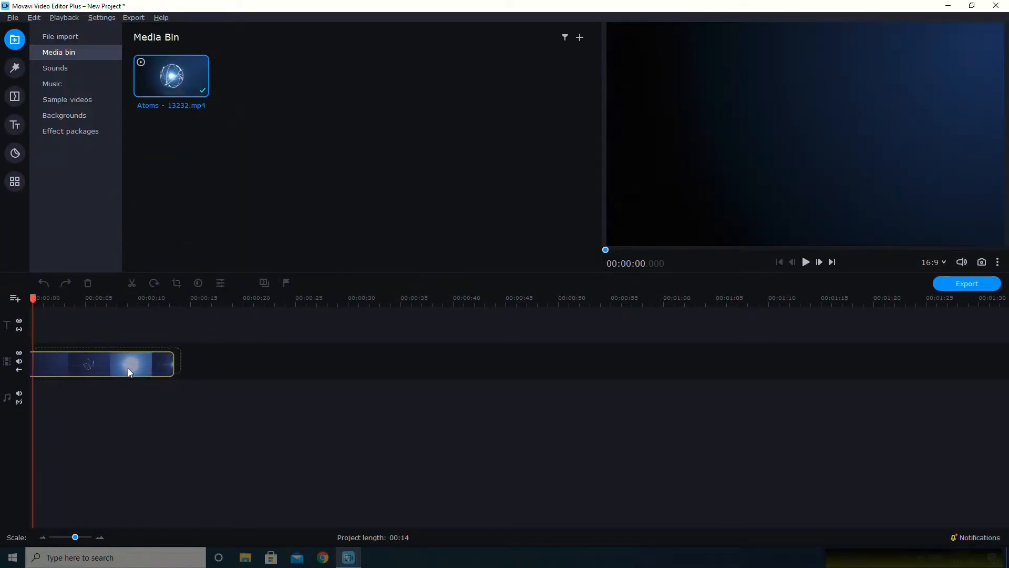
click(807, 262)
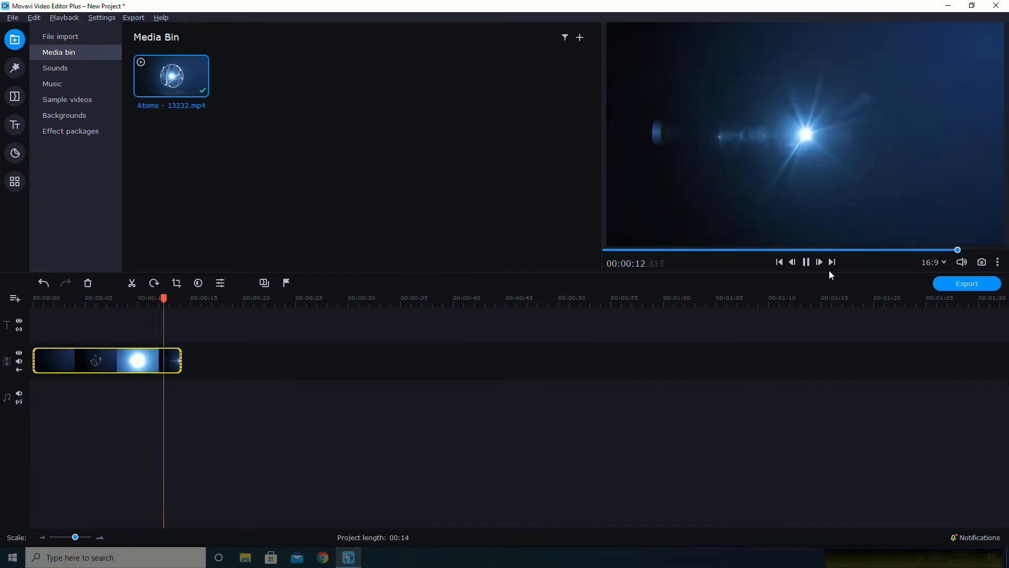
click(806, 262)
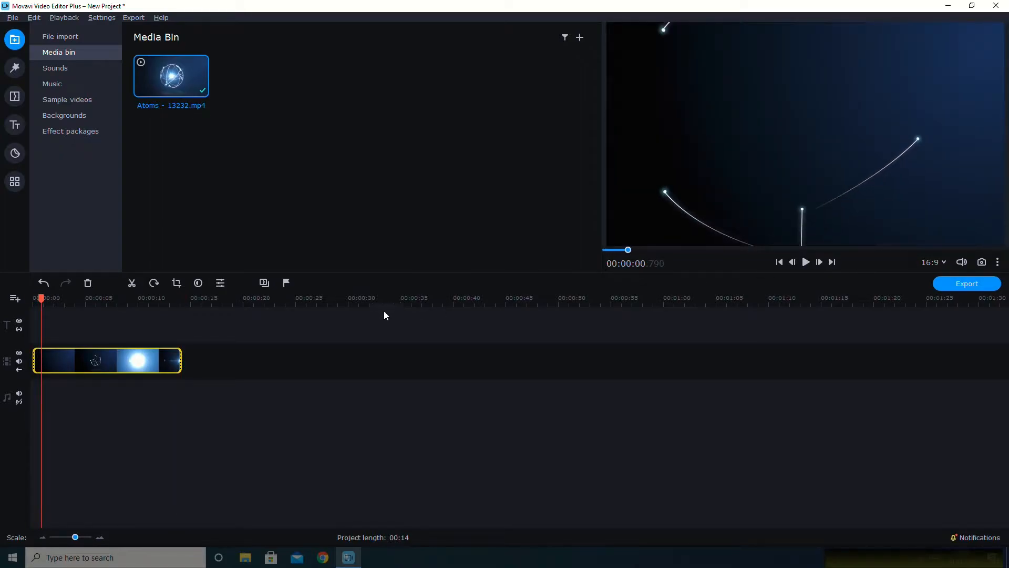
click(578, 41)
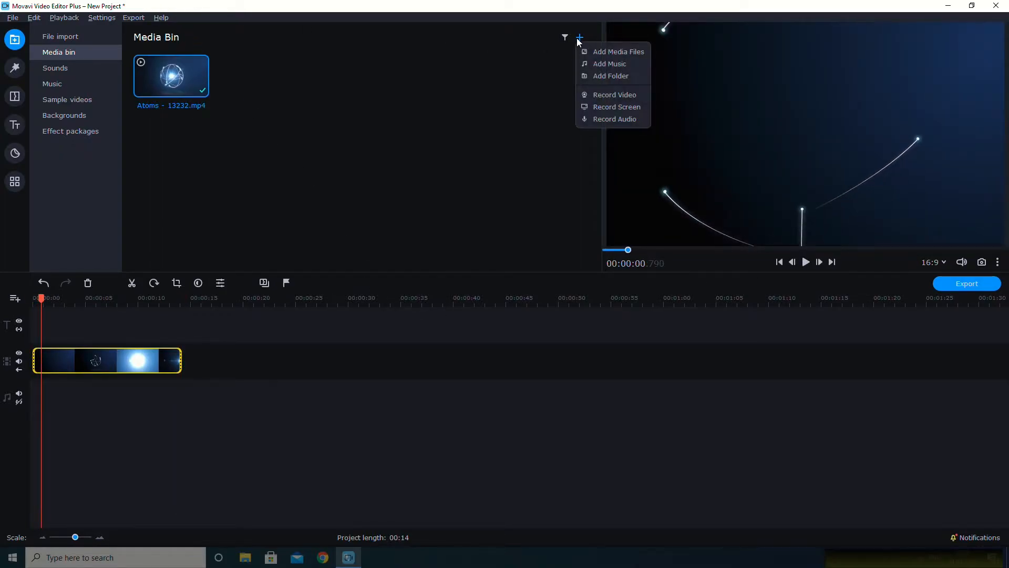
click(604, 52)
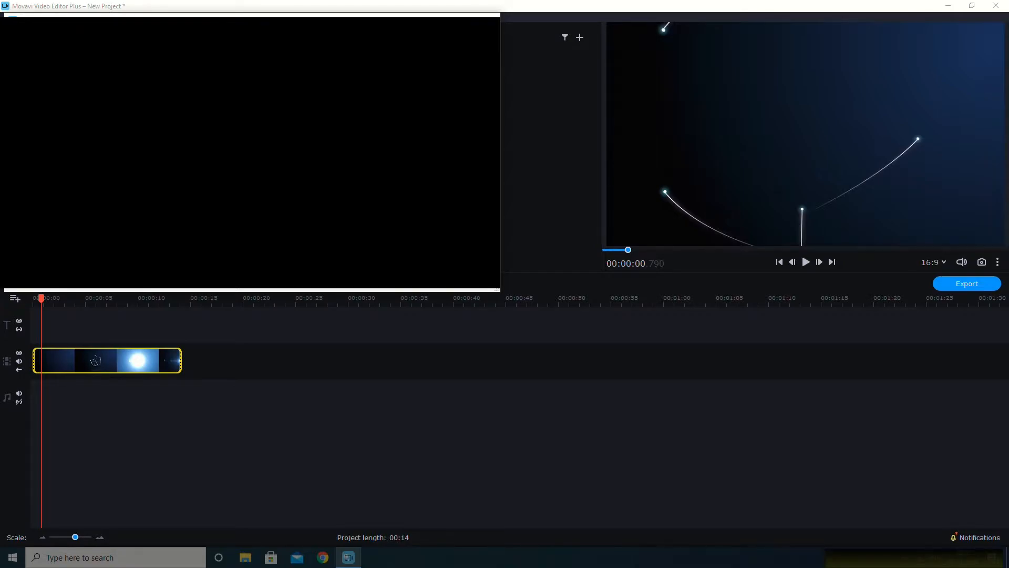
mouse_move(270, 84)
mouse_down()
mouse_move(271, 100)
mouse_move(258, 74)
mouse_up()
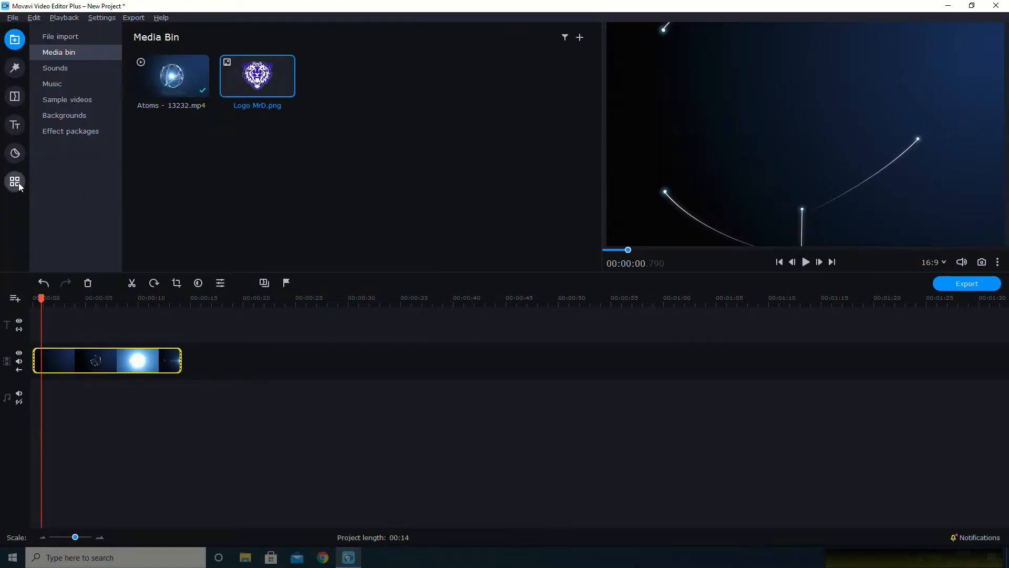
click(287, 63)
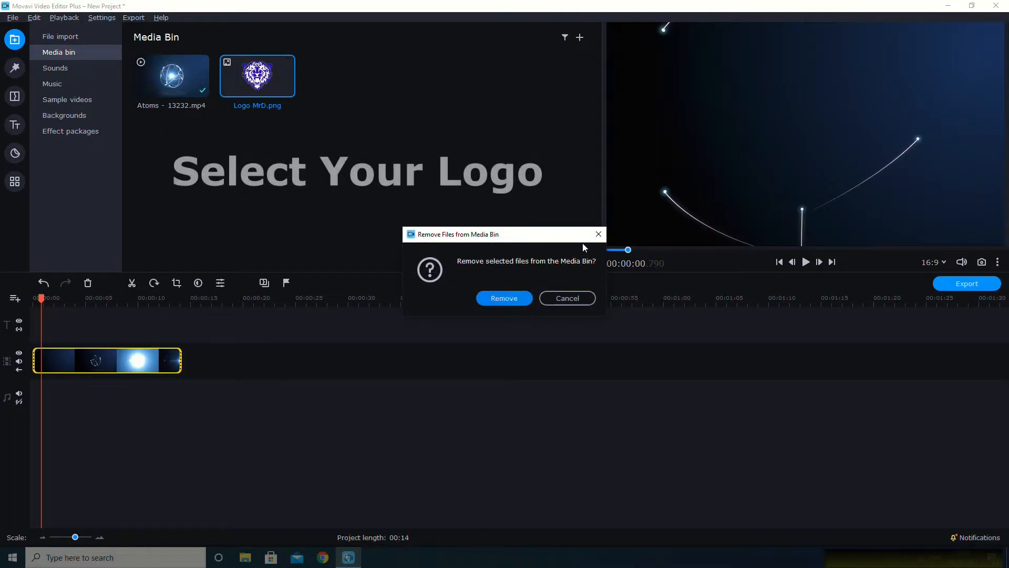
click(487, 295)
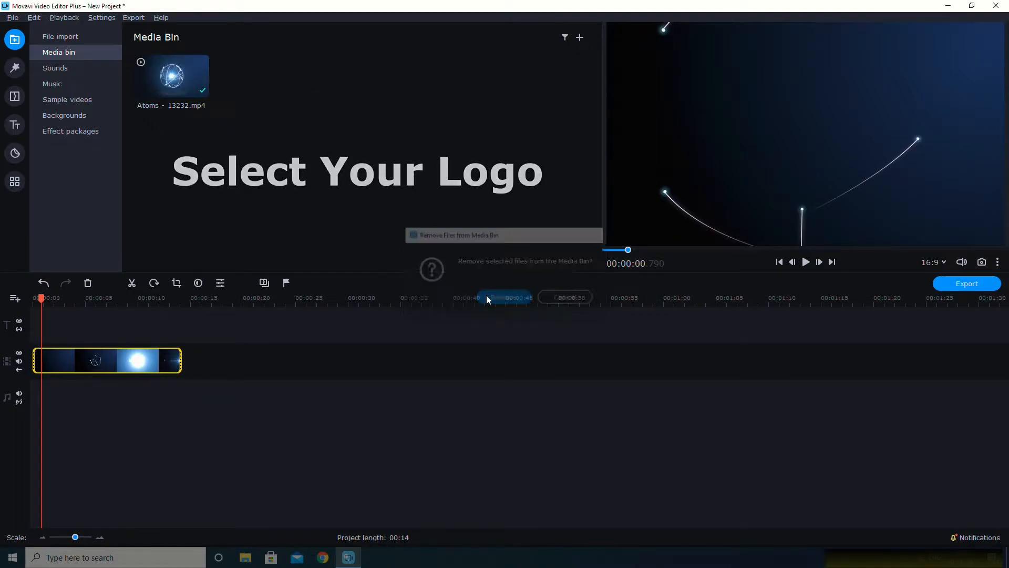
Add the tiger head logo image over the entire video with the Logo tool.
click(14, 182)
click(524, 176)
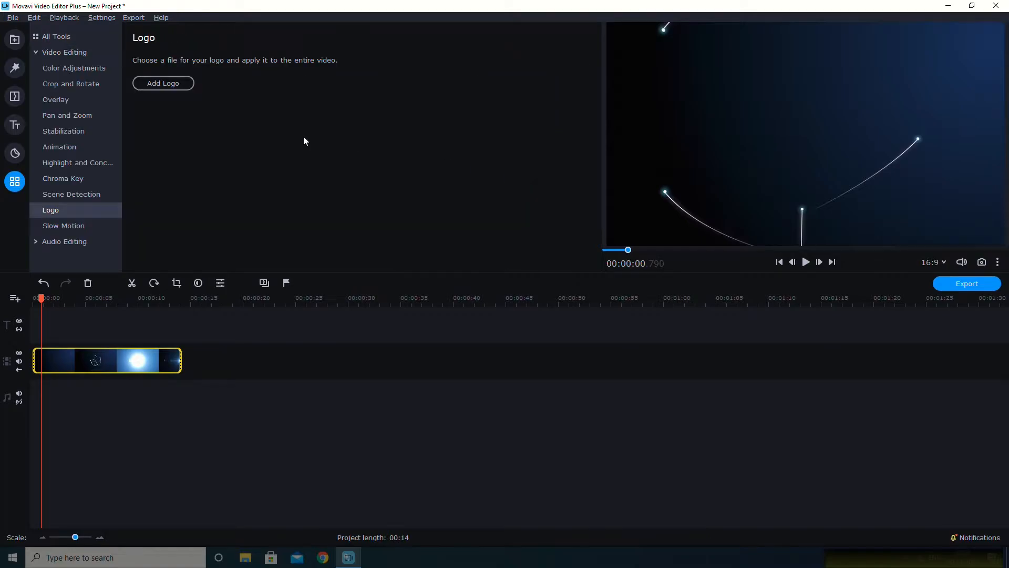
click(15, 40)
click(15, 184)
click(163, 84)
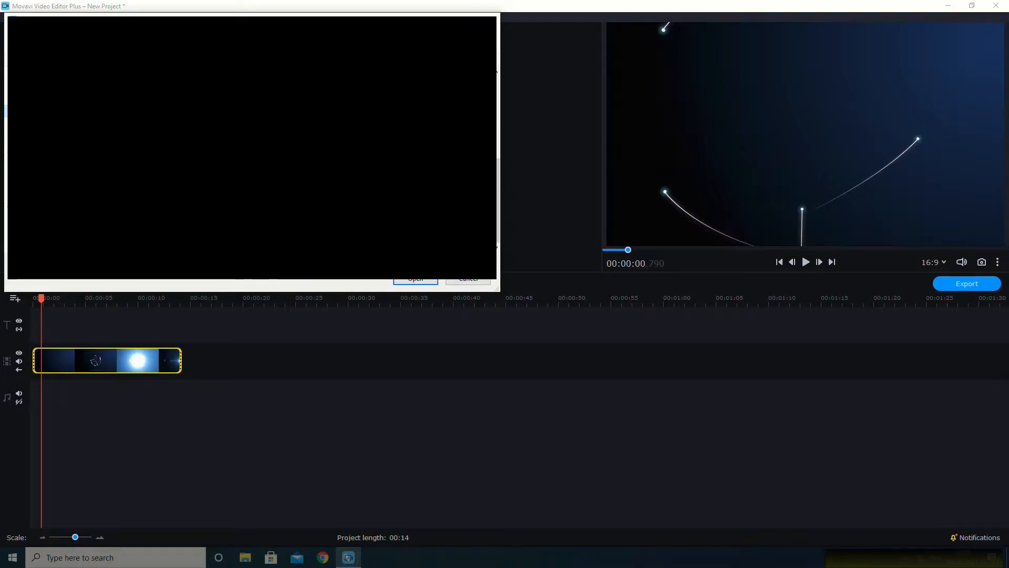
click(415, 282)
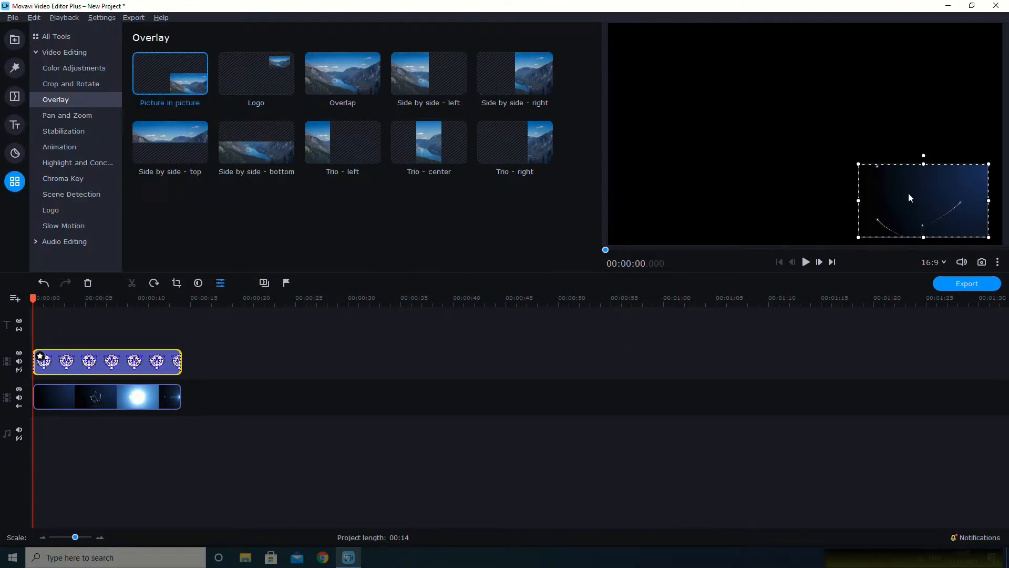
Enlarge and centre the logo in the frame, and trim its clip to start at about 8 seconds.
drag(931, 174, 802, 132)
drag(869, 101, 934, 58)
drag(863, 114, 826, 134)
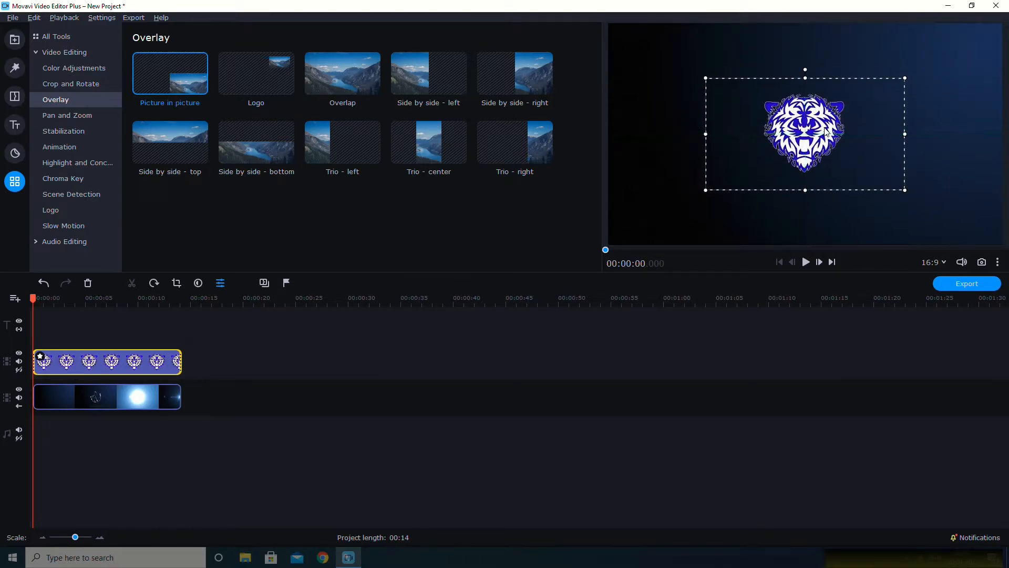
drag(40, 356, 124, 357)
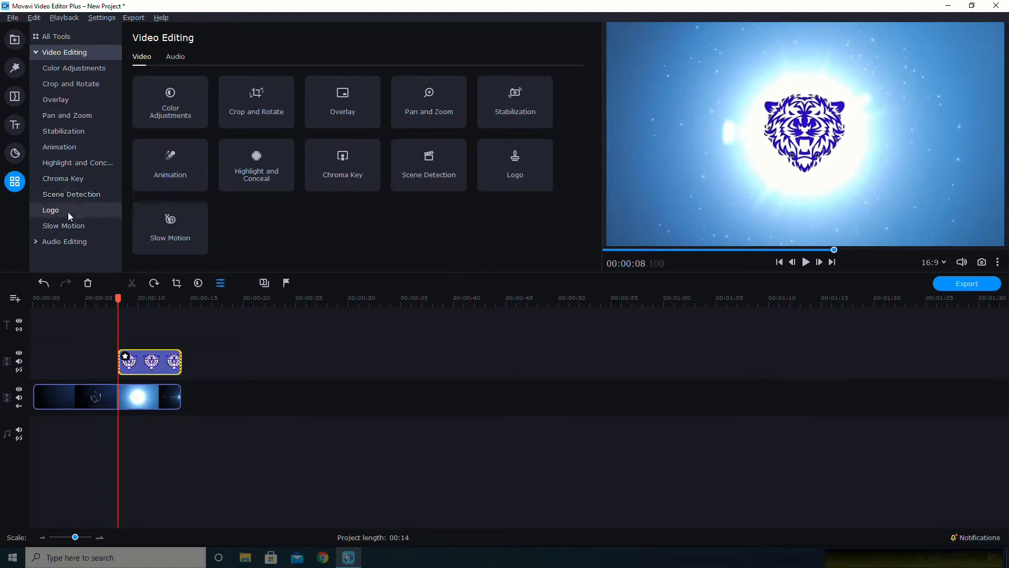
click(59, 146)
click(59, 117)
click(62, 103)
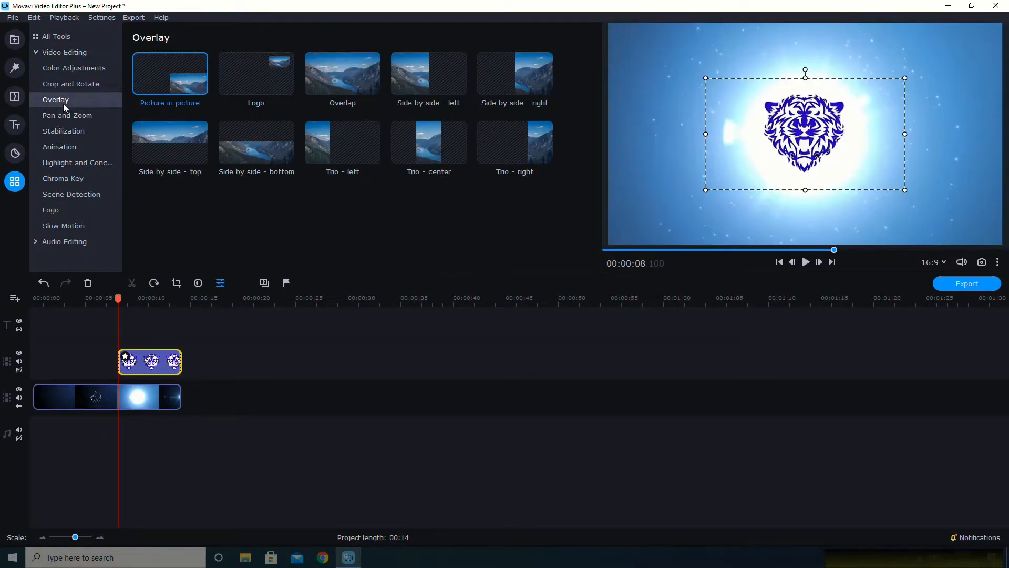
click(15, 154)
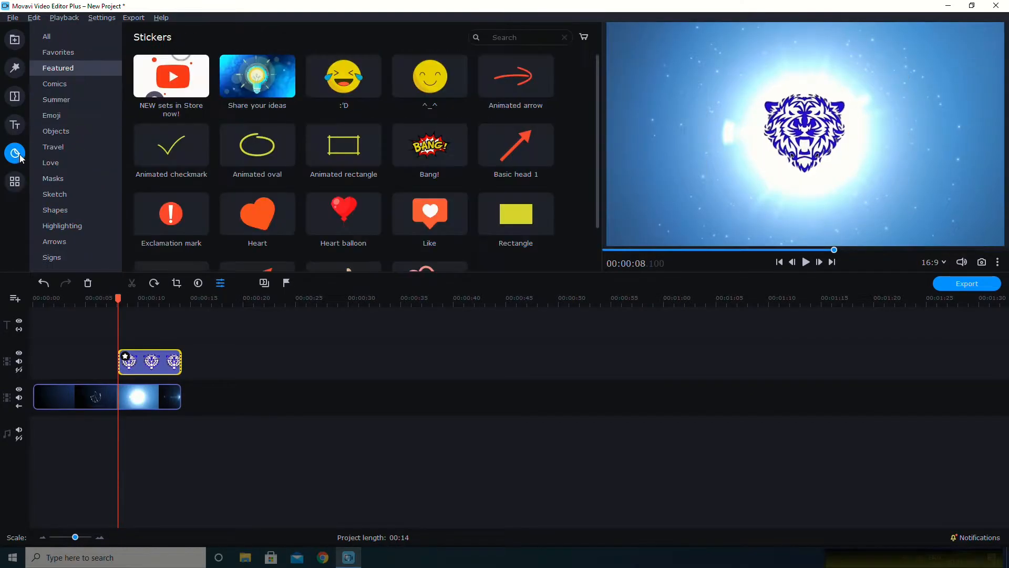
click(16, 126)
Apply the Fade to black transition to the start and end of the logo clip and the end of the background video.
click(15, 96)
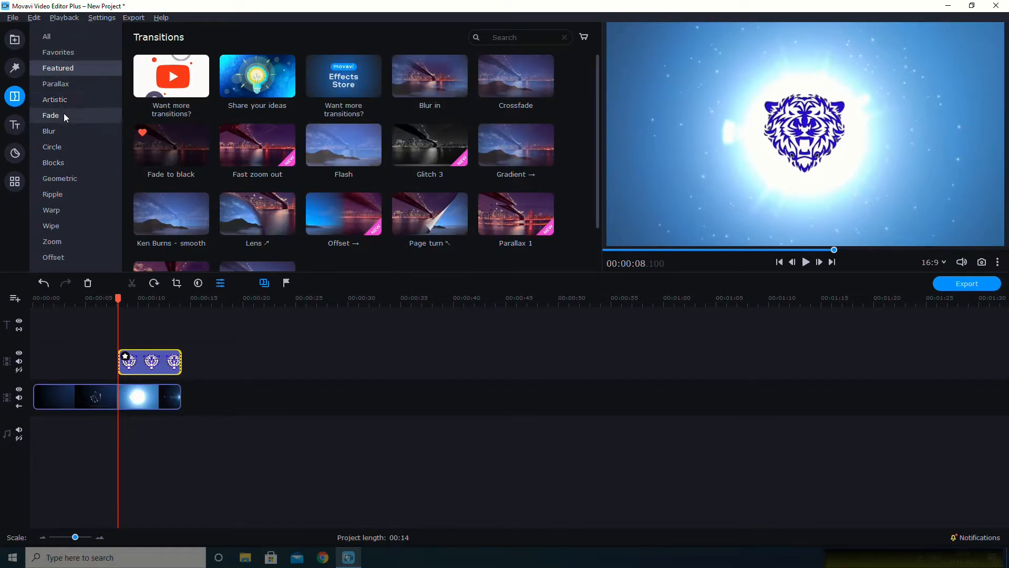
click(49, 118)
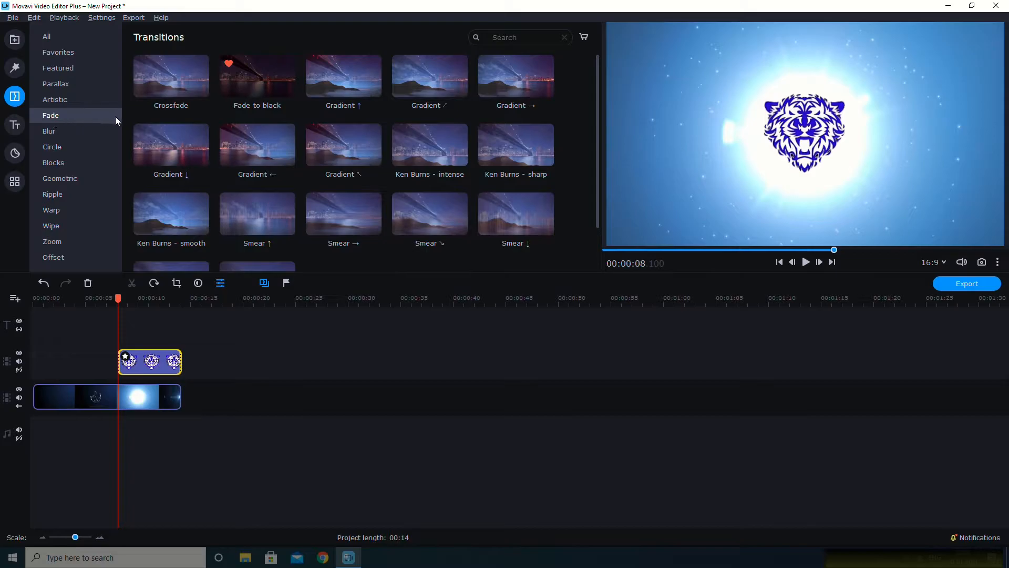
drag(239, 100, 129, 359)
drag(244, 74, 178, 368)
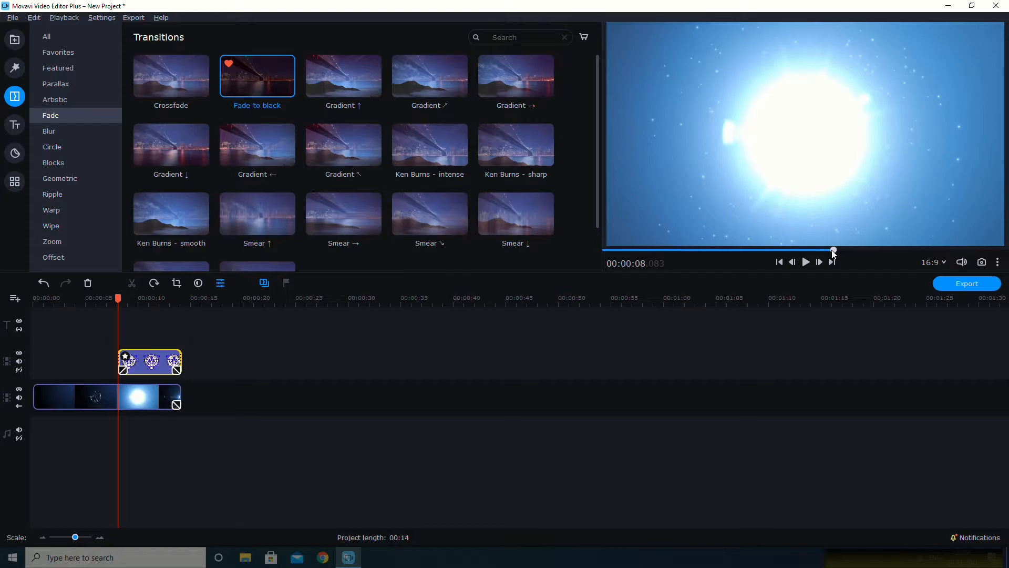
Extend the start of the logo clip slightly earlier on the timeline and preview how the logo fades in.
click(801, 265)
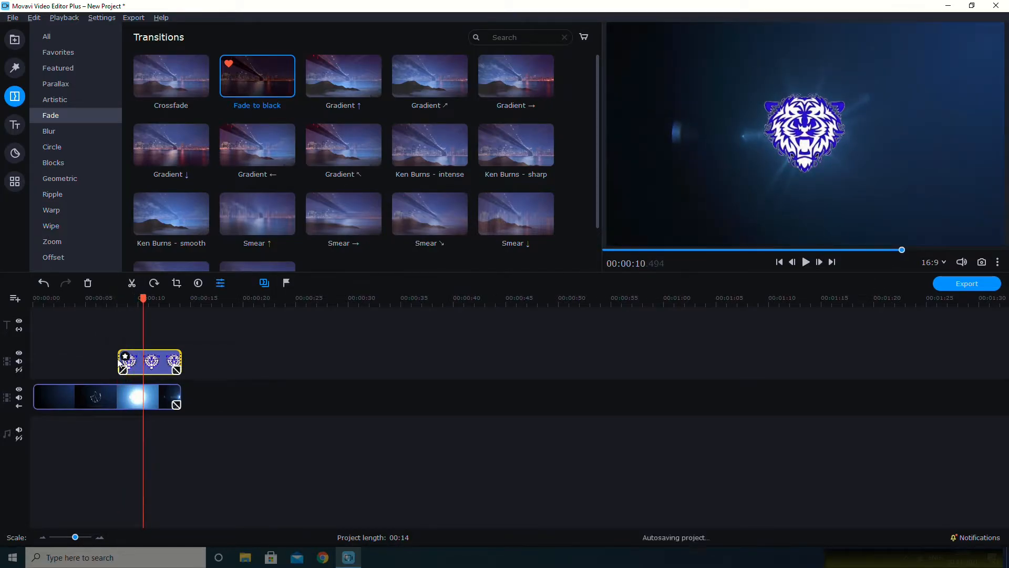
drag(116, 359, 114, 360)
click(807, 264)
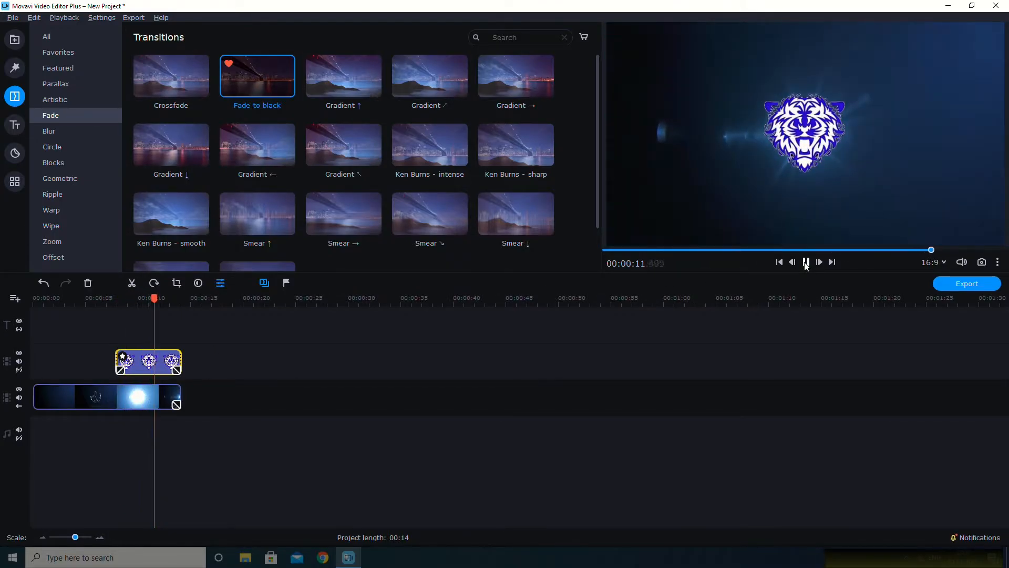
drag(947, 249, 863, 261)
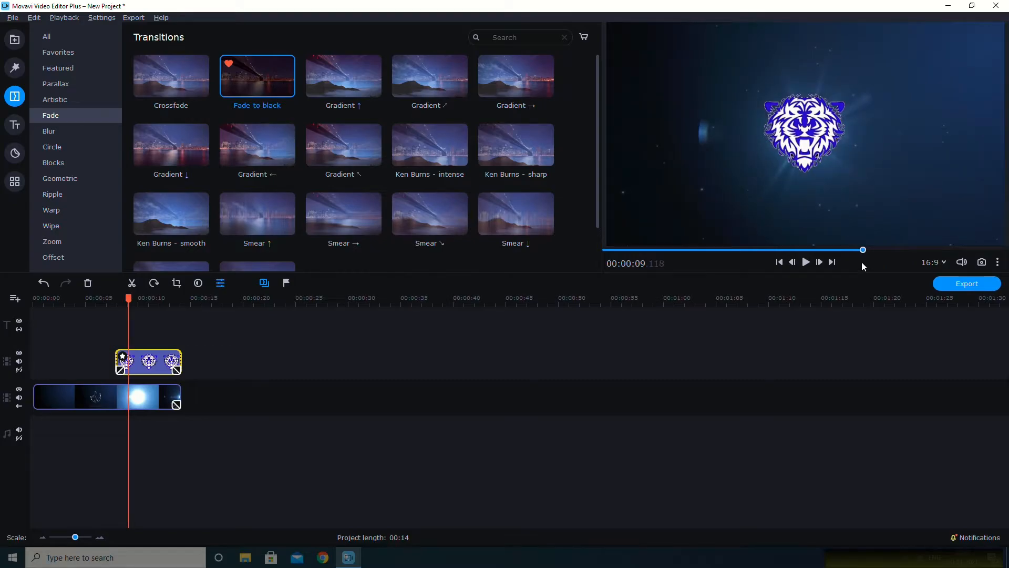
Browse the title templates, including the Intro videos, All and Basic categories.
click(16, 126)
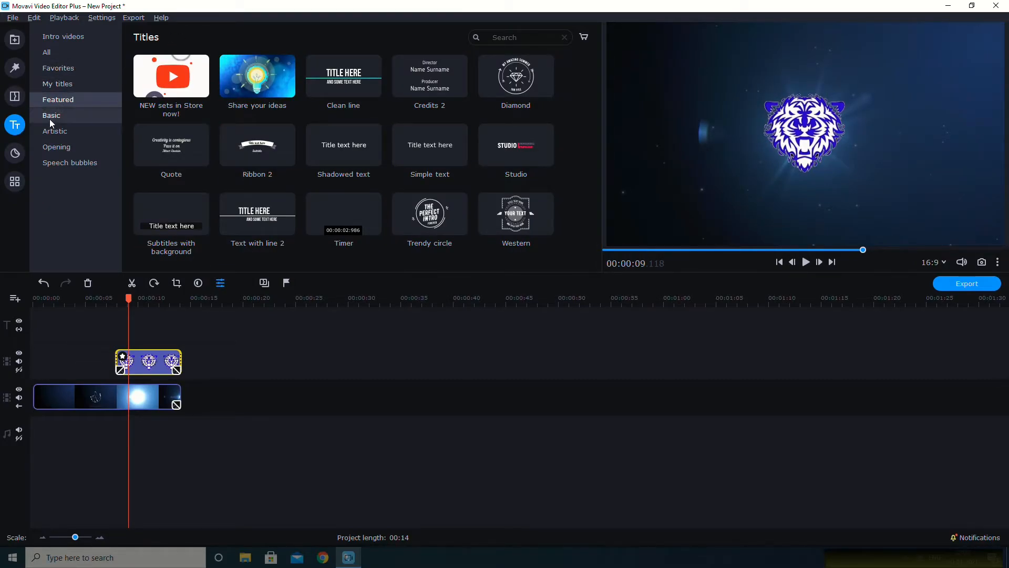
click(66, 43)
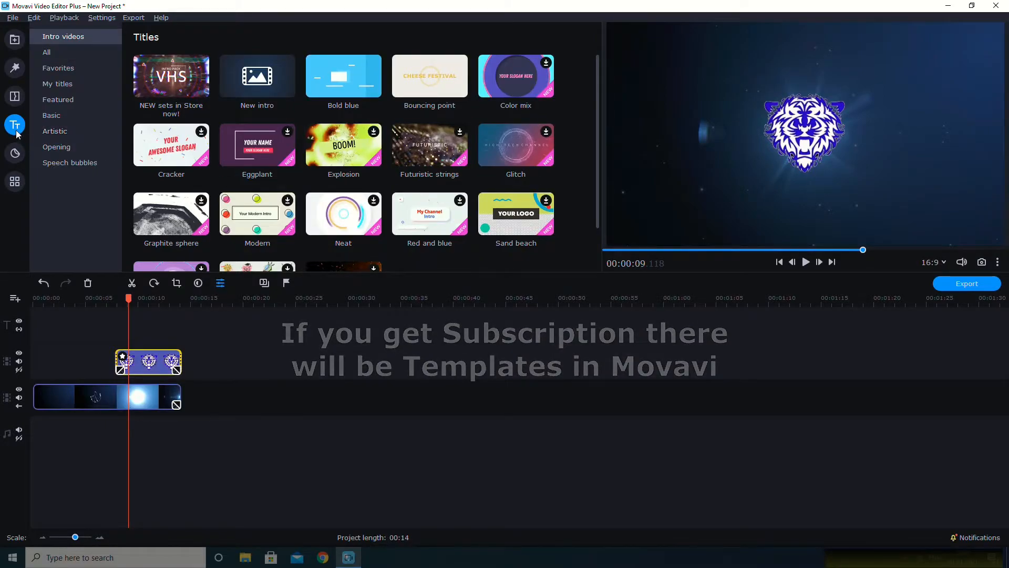
click(55, 83)
click(68, 55)
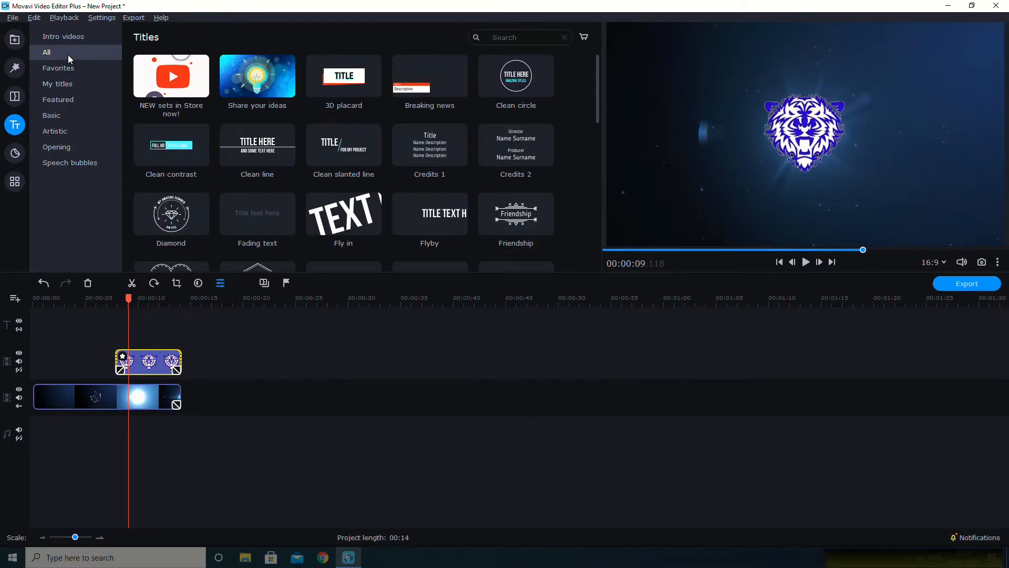
click(80, 112)
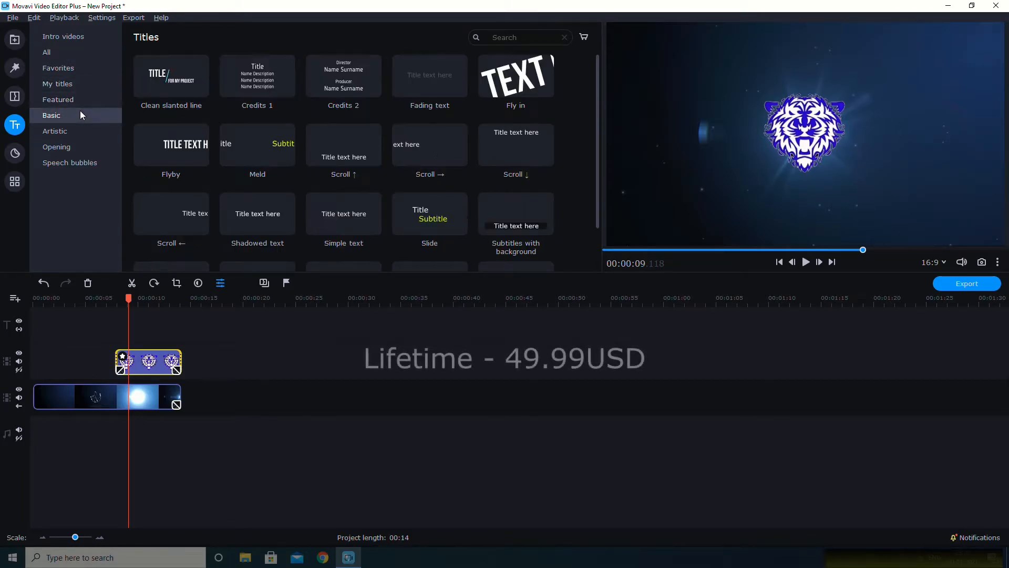
Mark the Fading text title as a favourite and add it at about 9 seconds, trimmed to end with the logo clip.
click(401, 65)
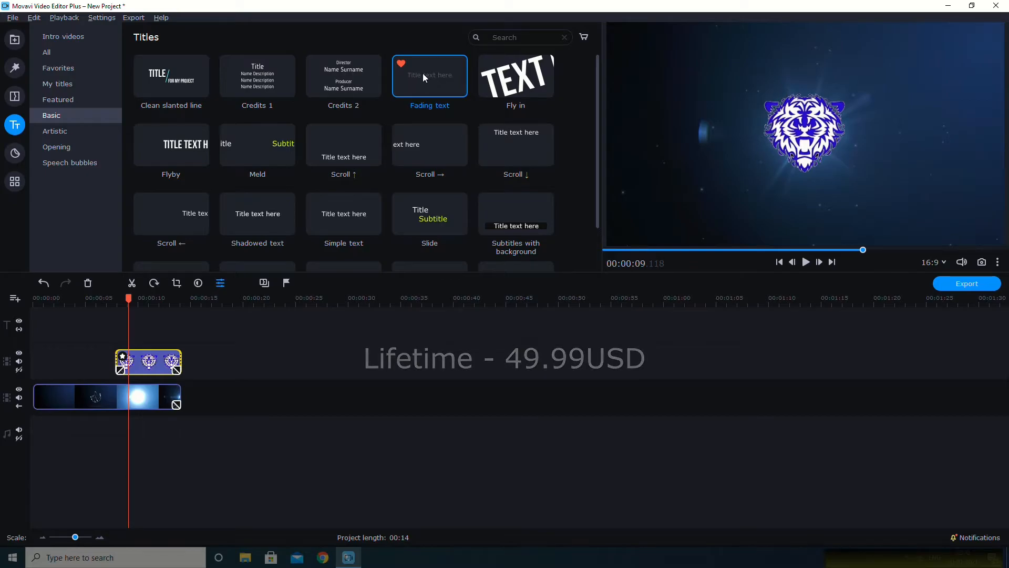
drag(422, 74, 129, 308)
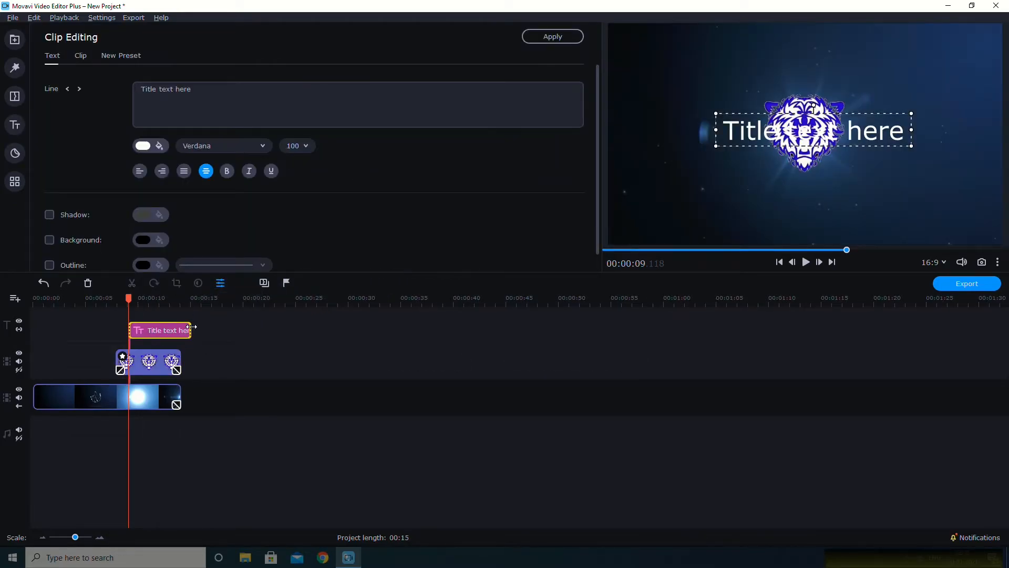
drag(192, 327, 184, 327)
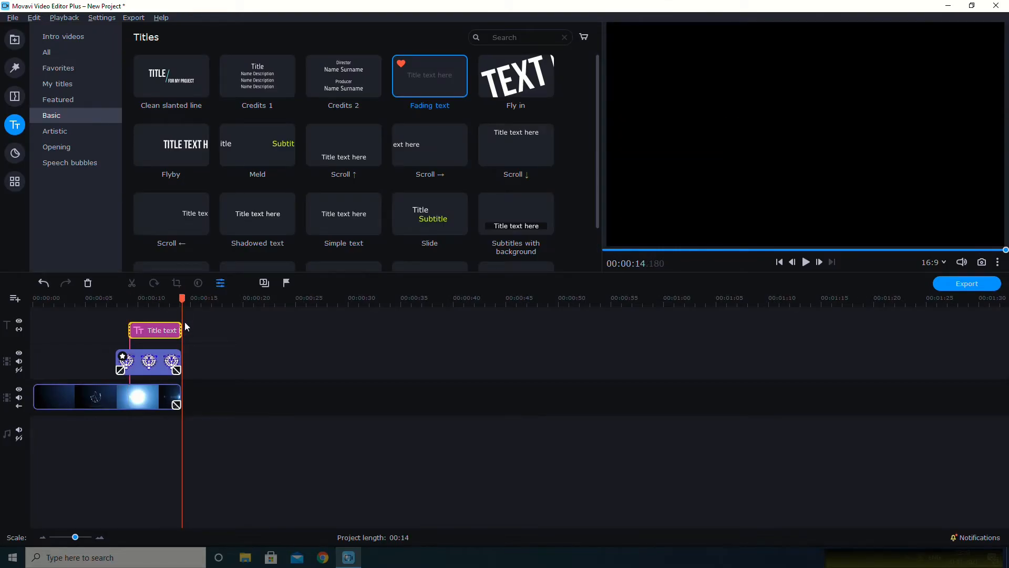
Change the title text to "Intro" and position it centred just below the logo.
double_click(149, 330)
click(191, 90)
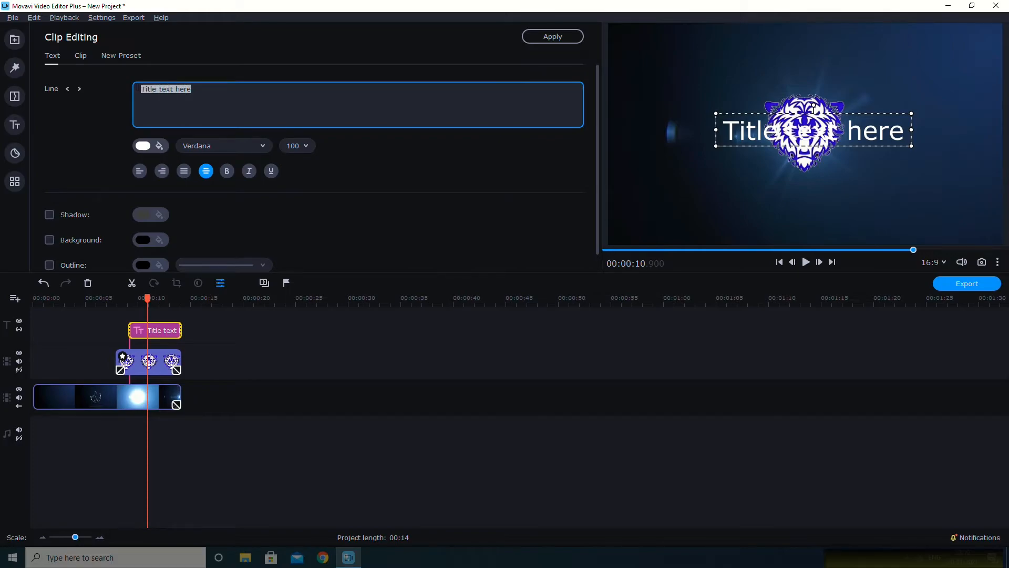
key(BackSpace)
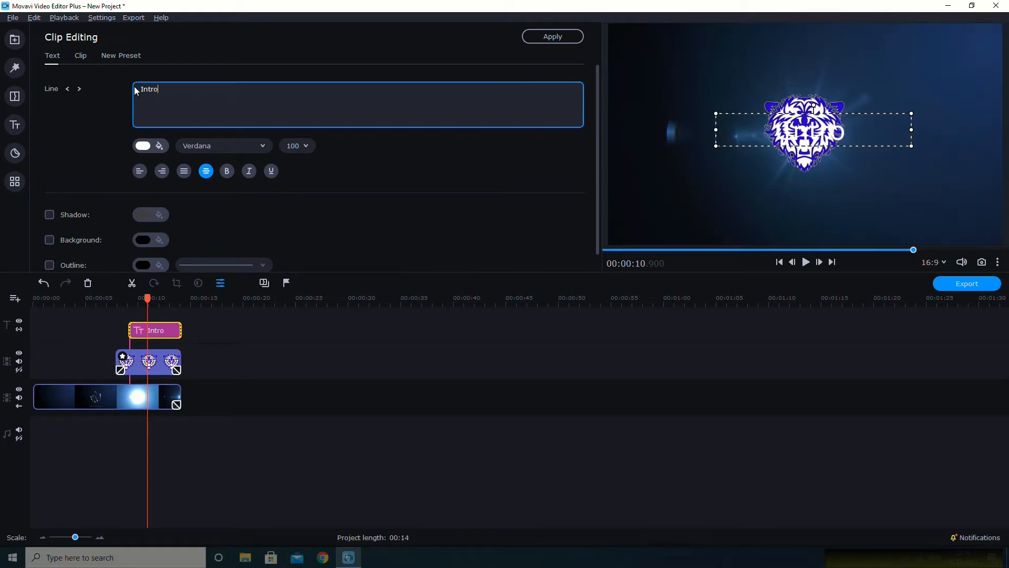
drag(907, 138, 839, 195)
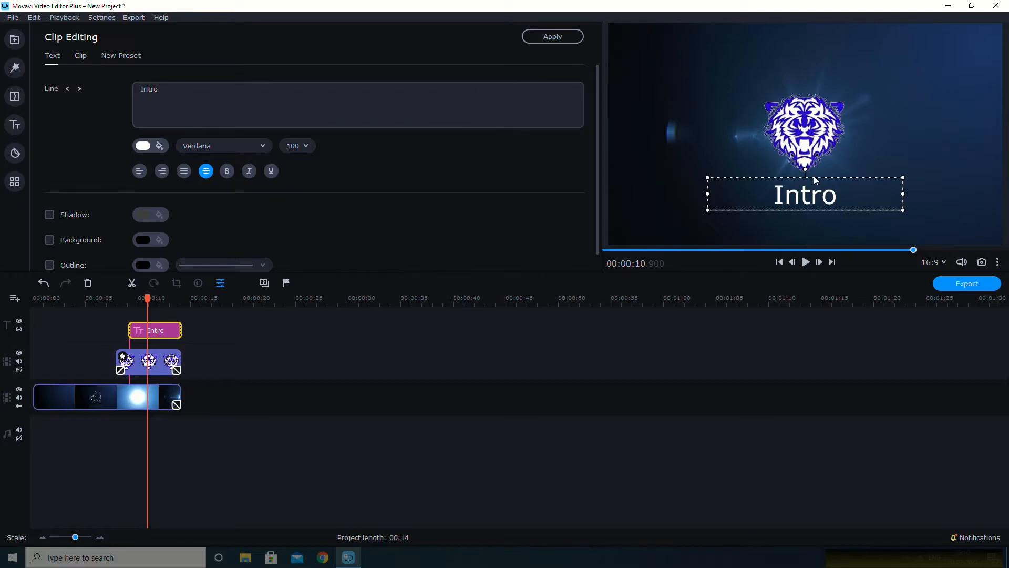
click(735, 221)
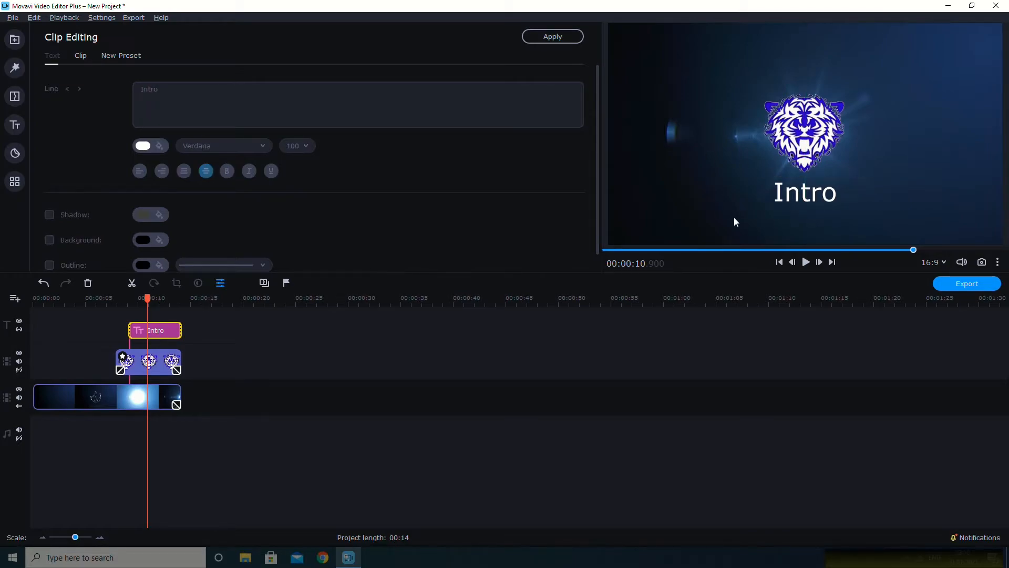
Make the Intro title bold and give it a black outline with a thicker line.
click(800, 195)
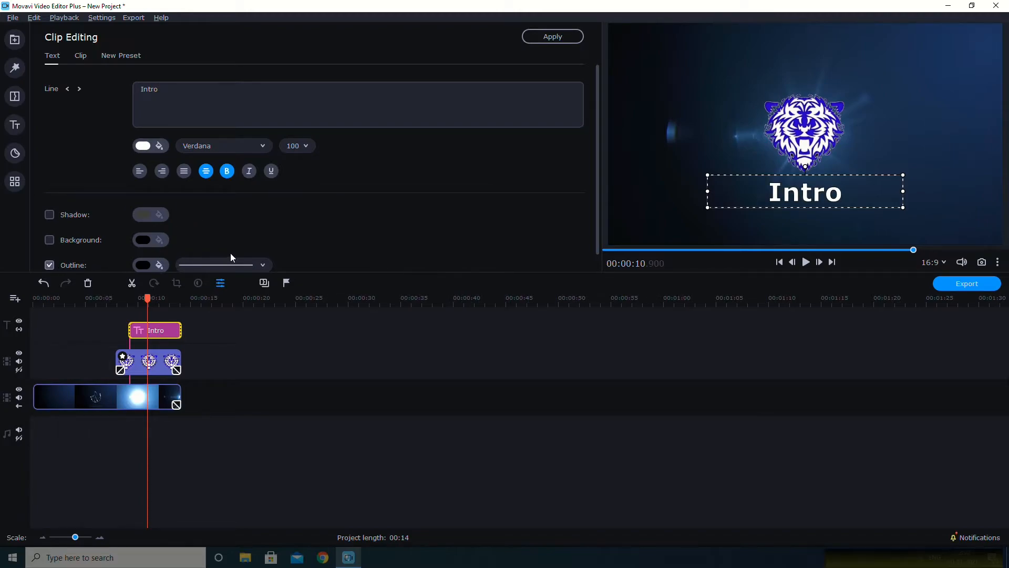
click(212, 265)
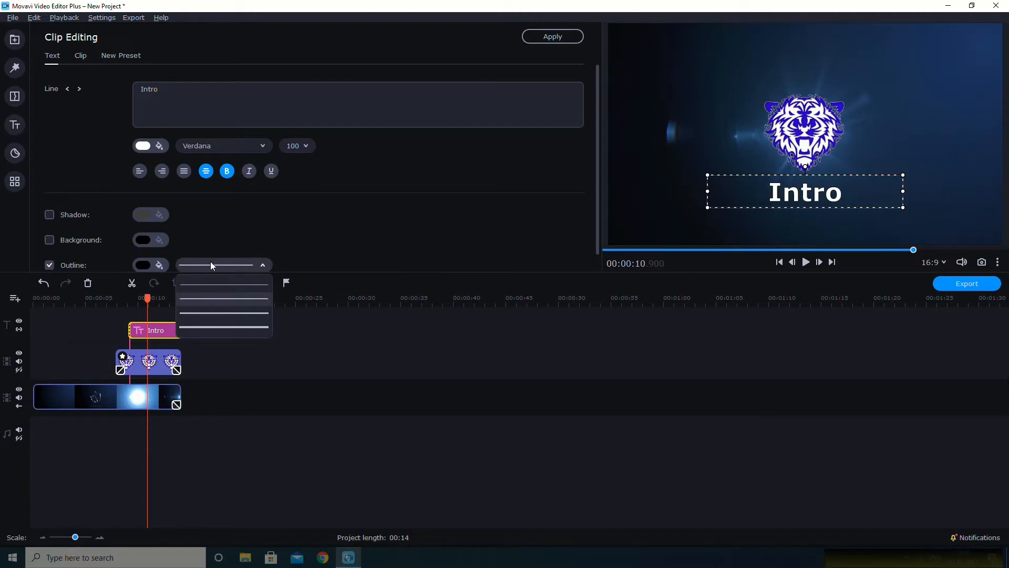
click(215, 313)
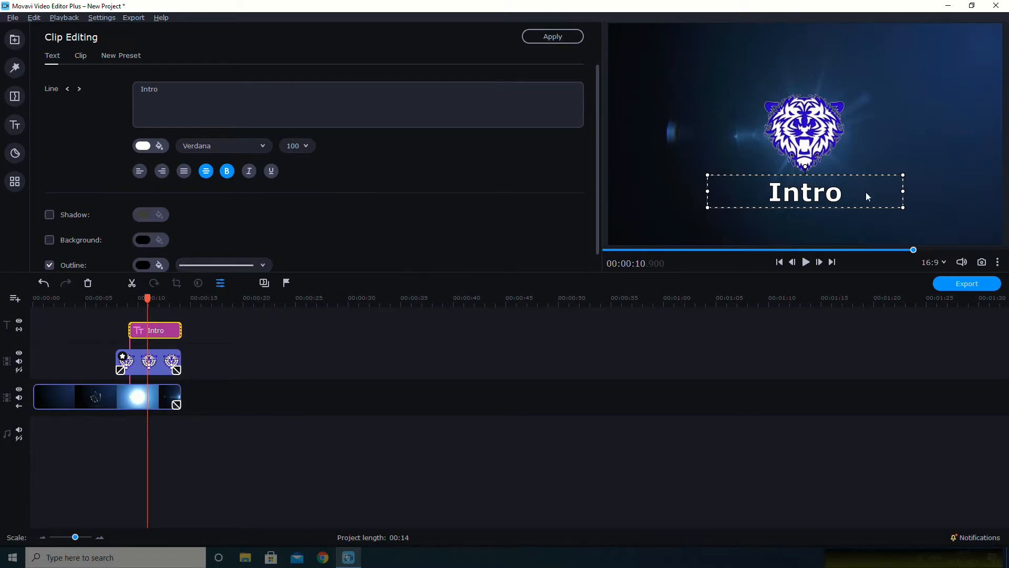
click(723, 239)
Preview how the Intro title fades in and extend the start of its clip slightly earlier on the timeline.
drag(905, 253, 838, 262)
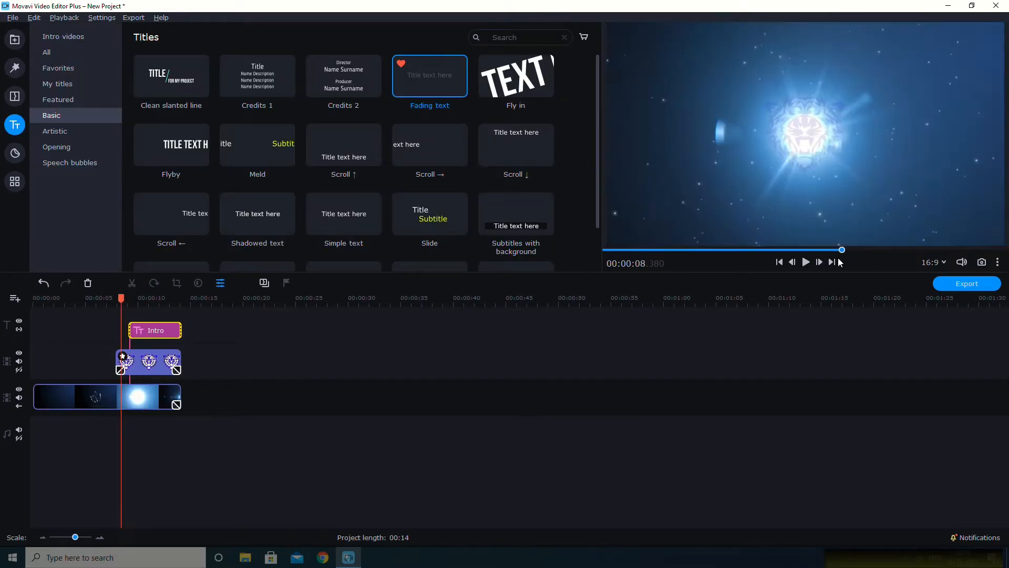
click(805, 262)
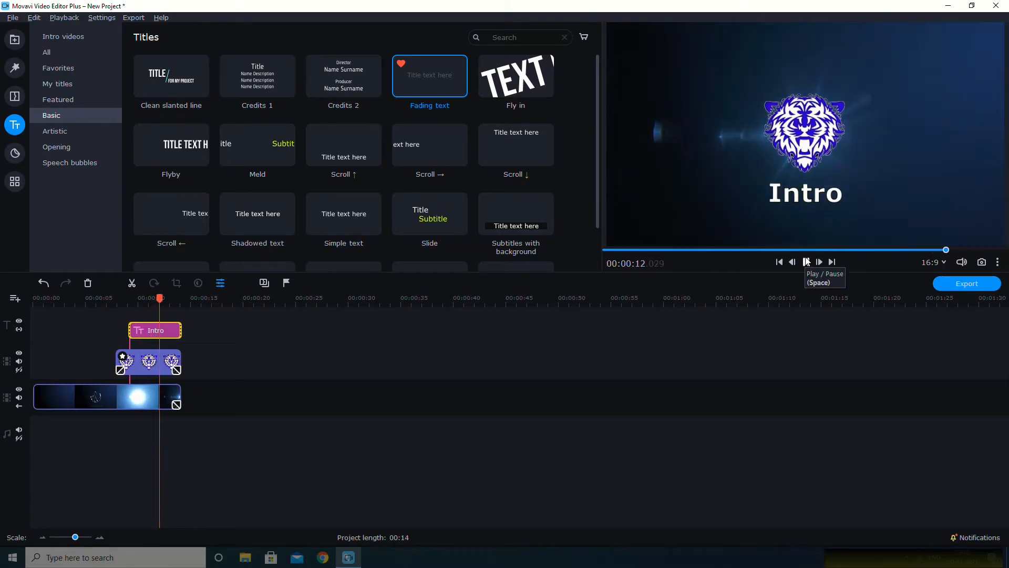
drag(129, 331, 129, 332)
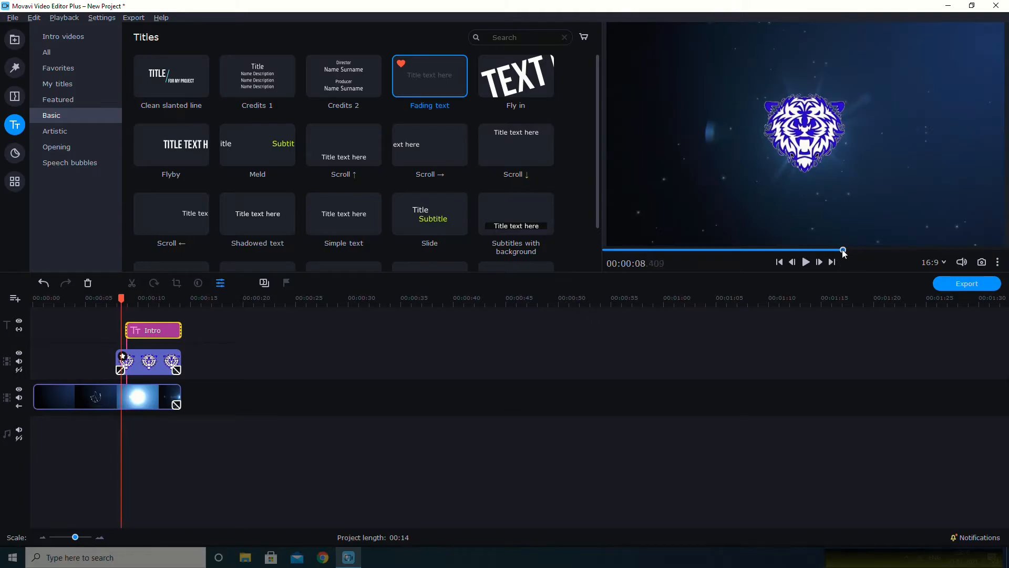
click(804, 263)
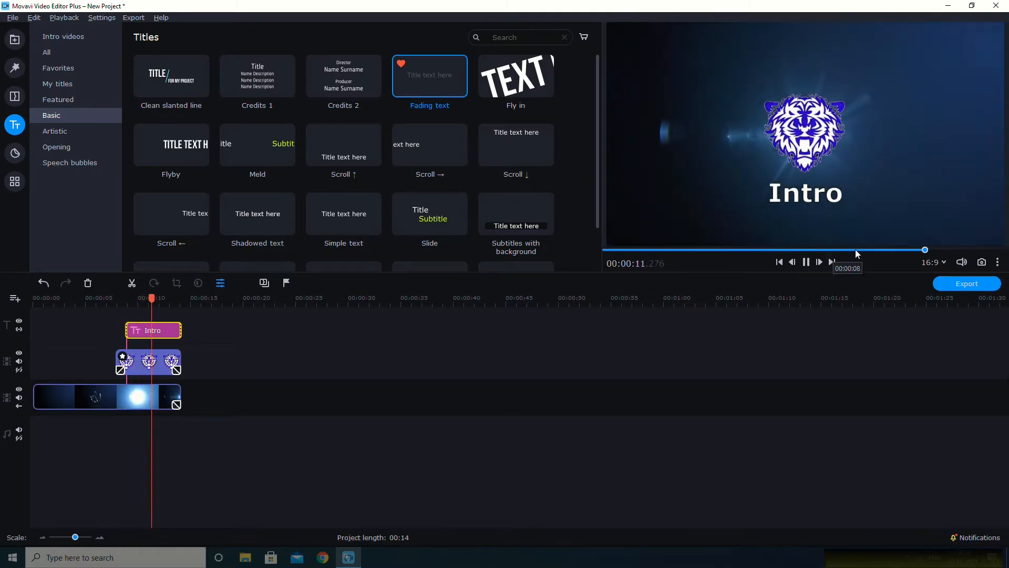
drag(125, 329, 124, 329)
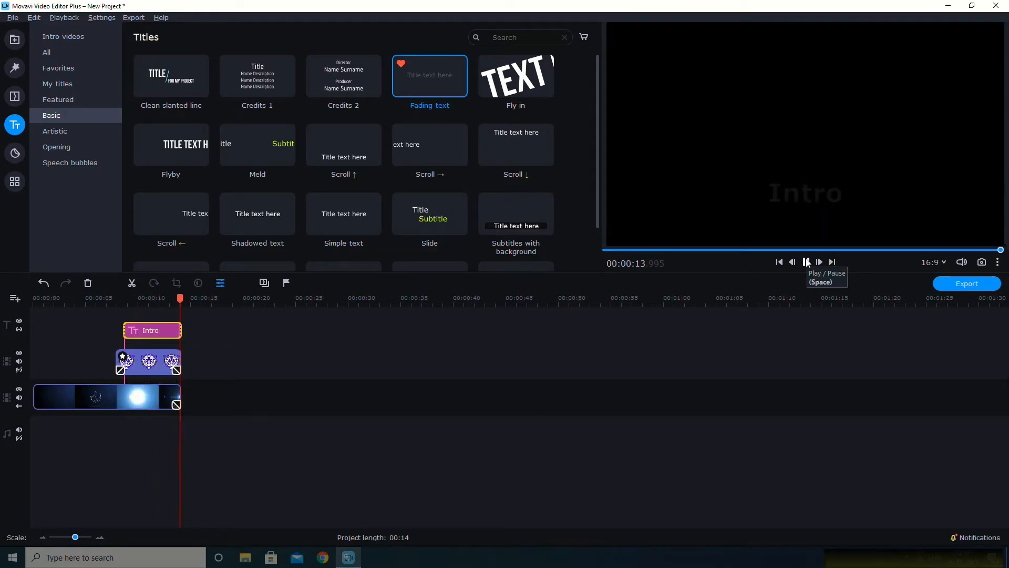
Import the Intro Edited Music audio file into the media bin.
click(16, 41)
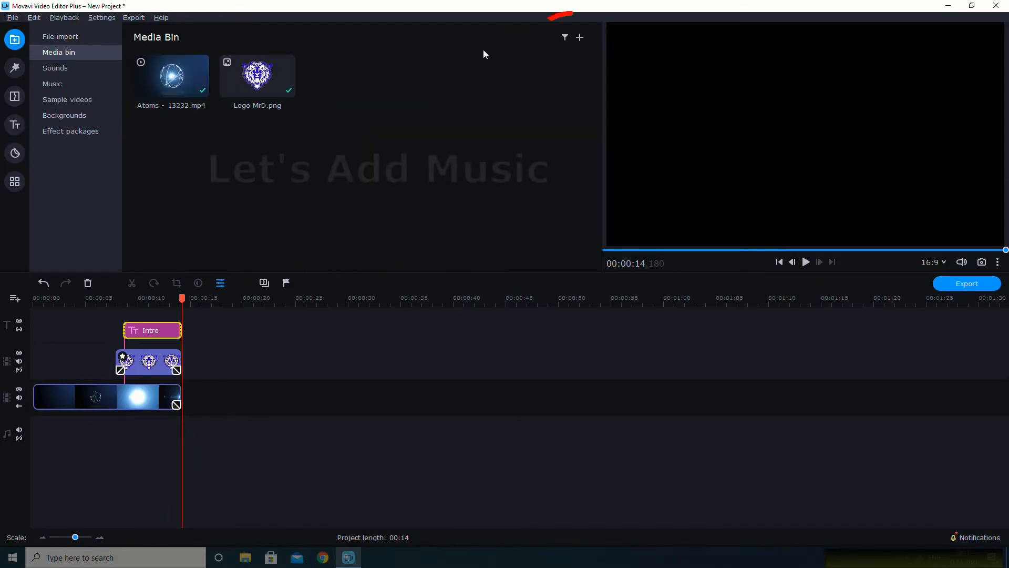
click(580, 37)
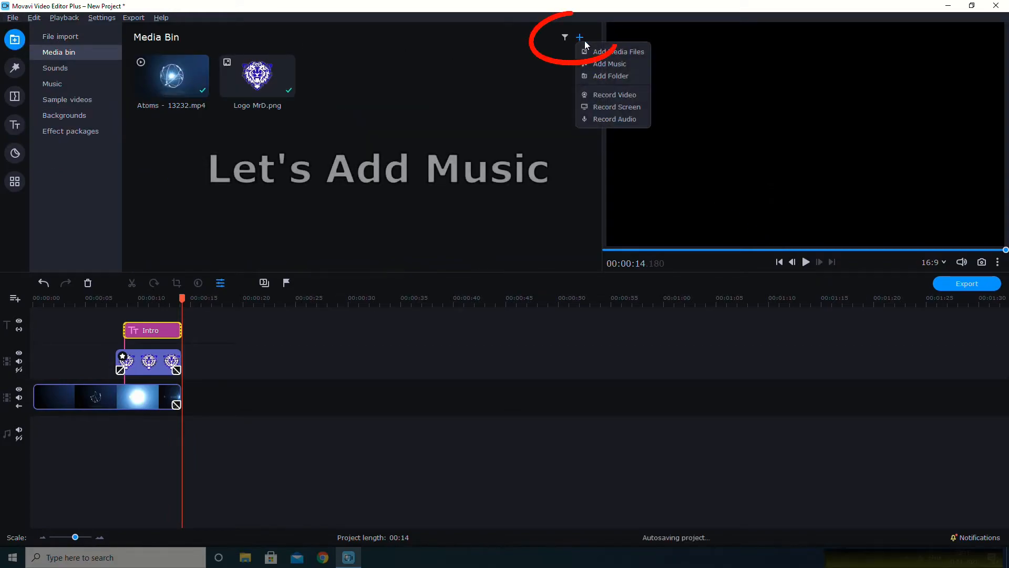
click(607, 63)
click(177, 91)
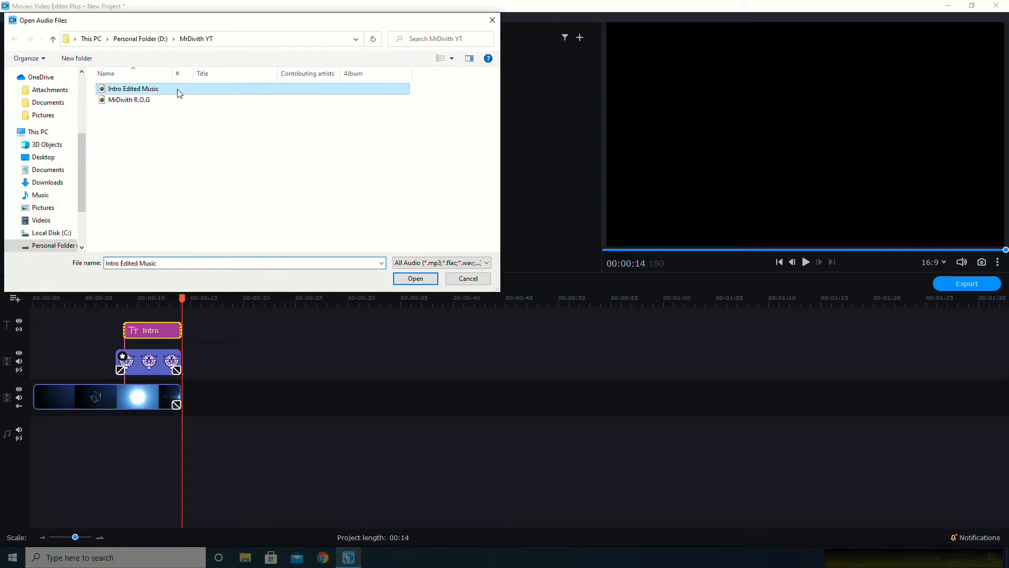
click(416, 279)
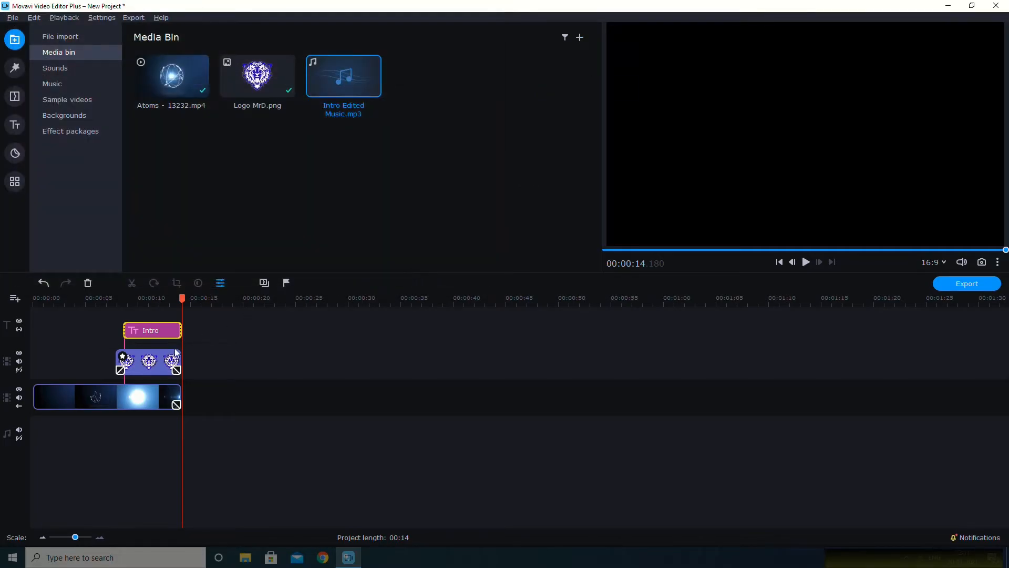
Place Intro Edited Music at the start of the audio track and trim its end to match the background video.
drag(338, 84, 31, 423)
drag(303, 432, 175, 437)
Play the whole intro from the beginning to check the picture and music together.
drag(183, 298, 29, 310)
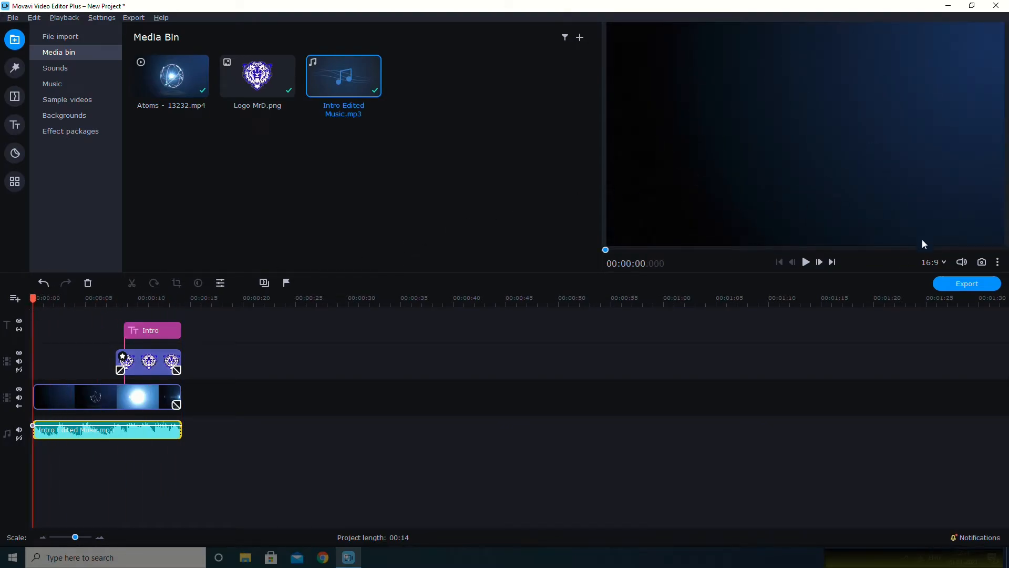
click(998, 262)
click(962, 279)
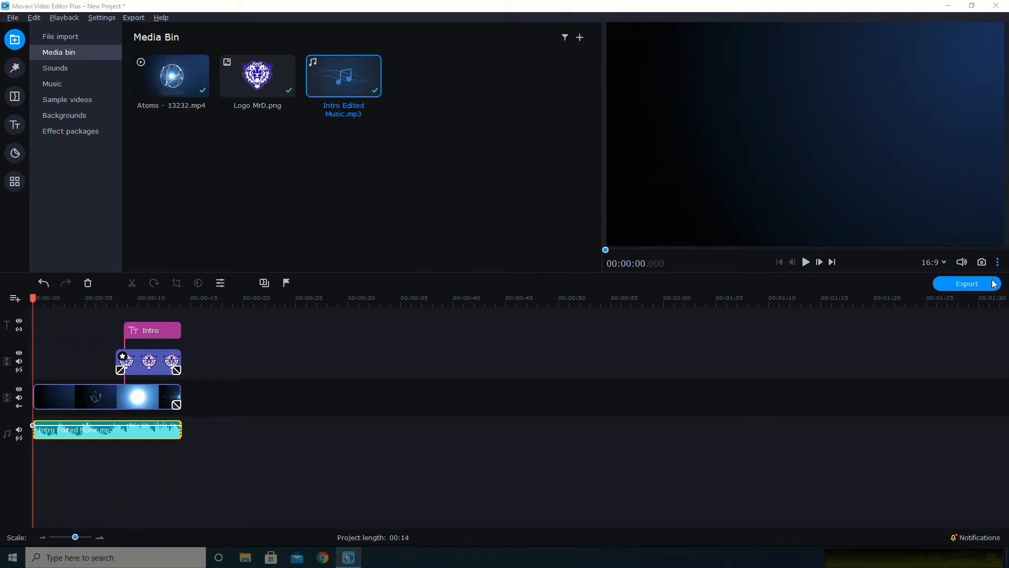
click(544, 312)
click(806, 262)
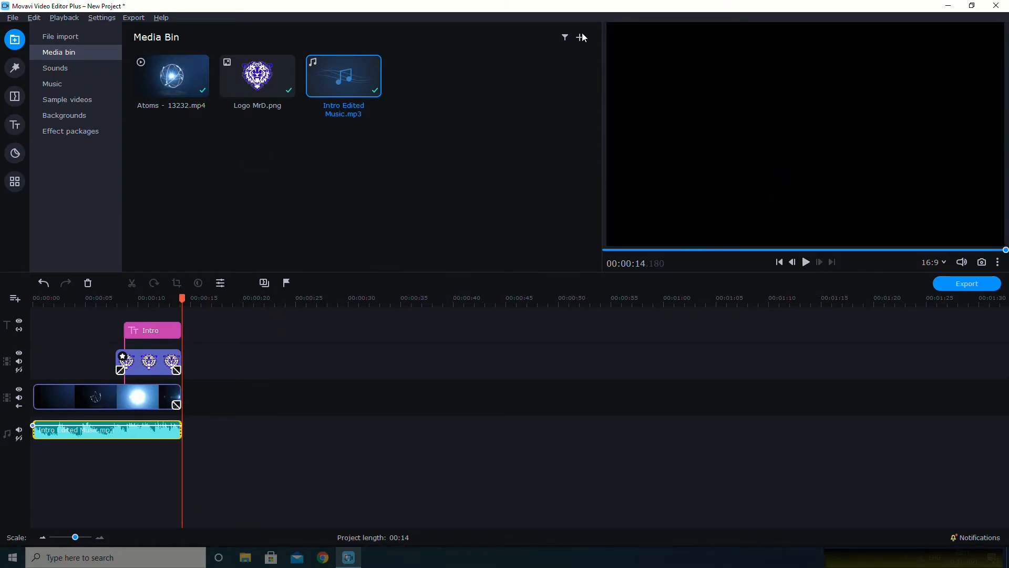
Set up an MP4 export titled "Intro" with High quality.
click(980, 288)
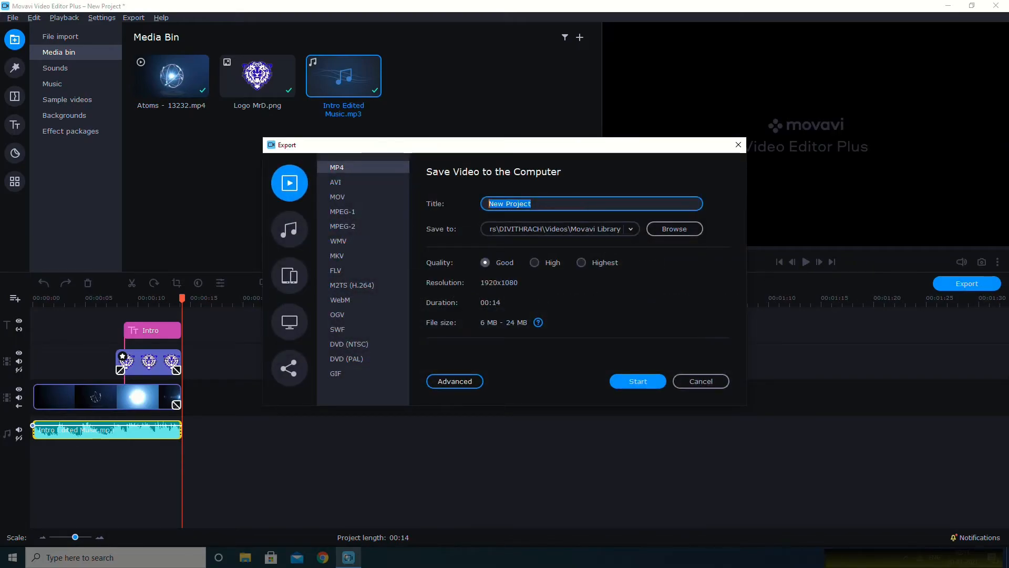
text(I)
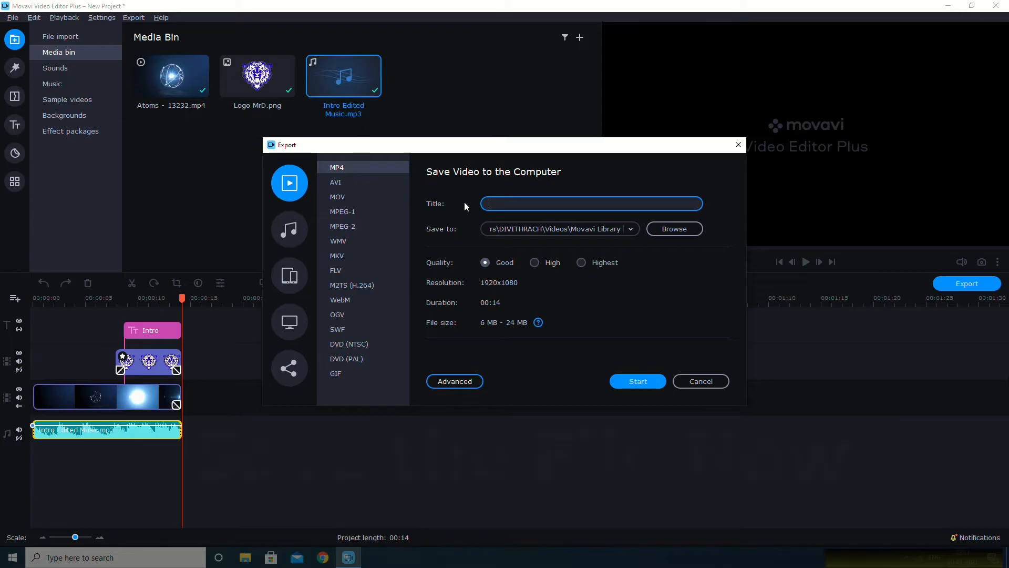
text(ntro)
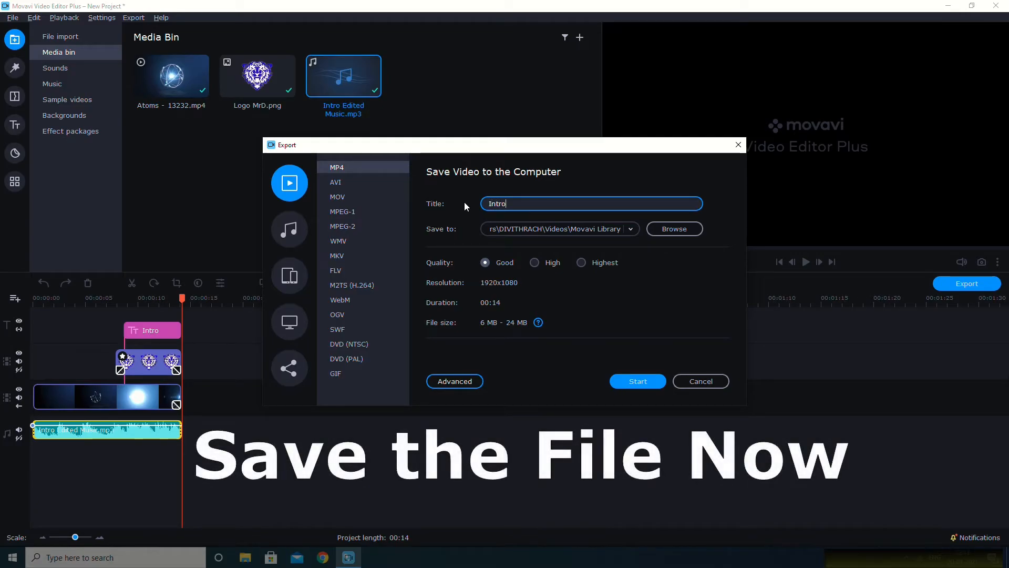
click(530, 263)
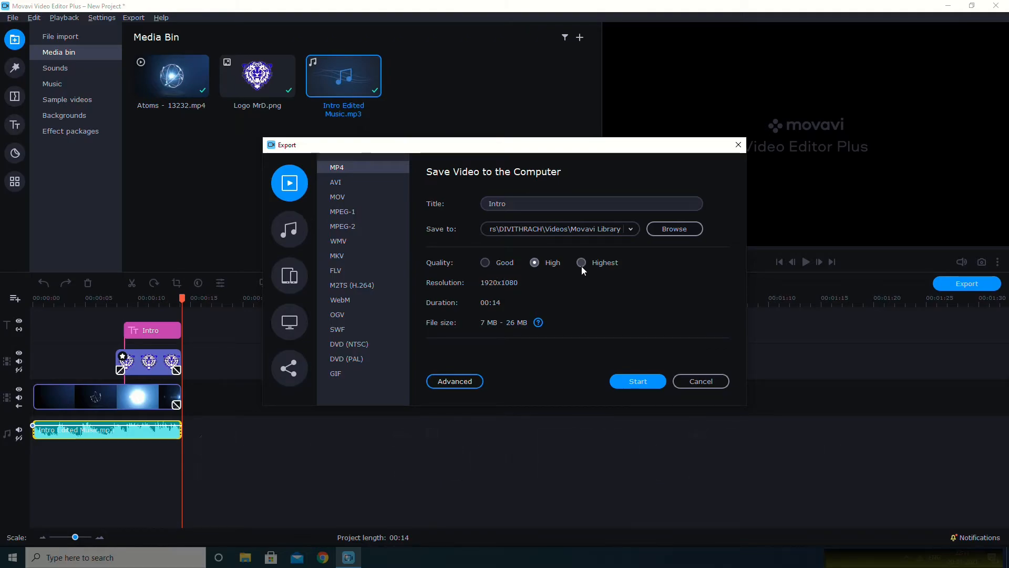
click(581, 263)
click(535, 262)
Set the export frame rate to 60 in the advanced settings.
click(468, 381)
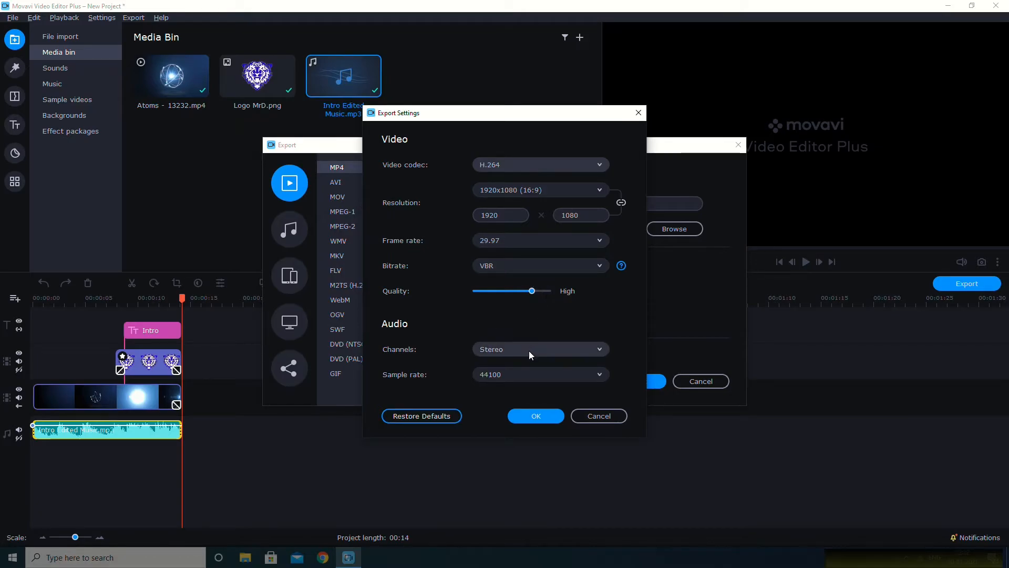
click(531, 243)
scroll(522, 295, down, 2)
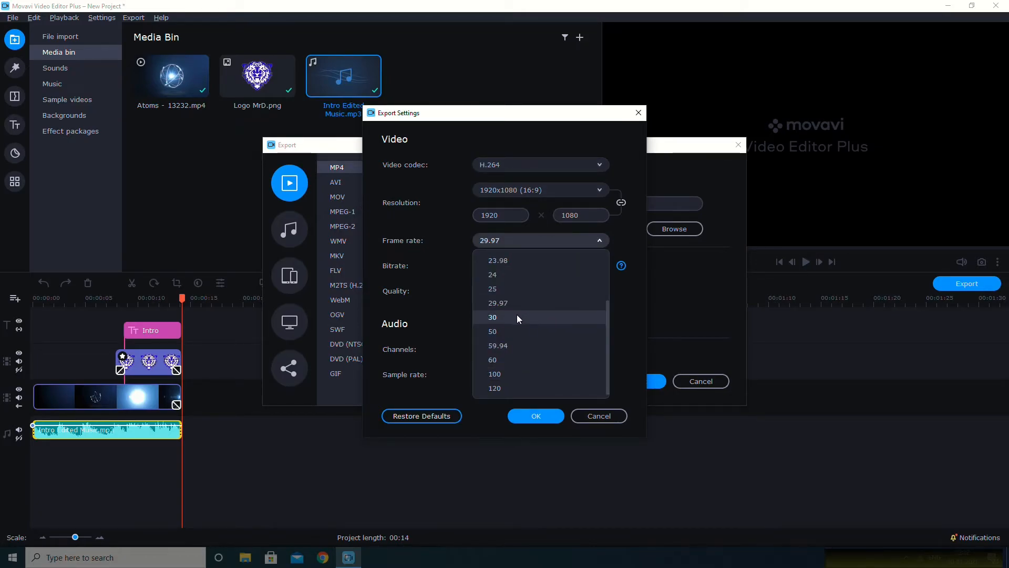
click(512, 358)
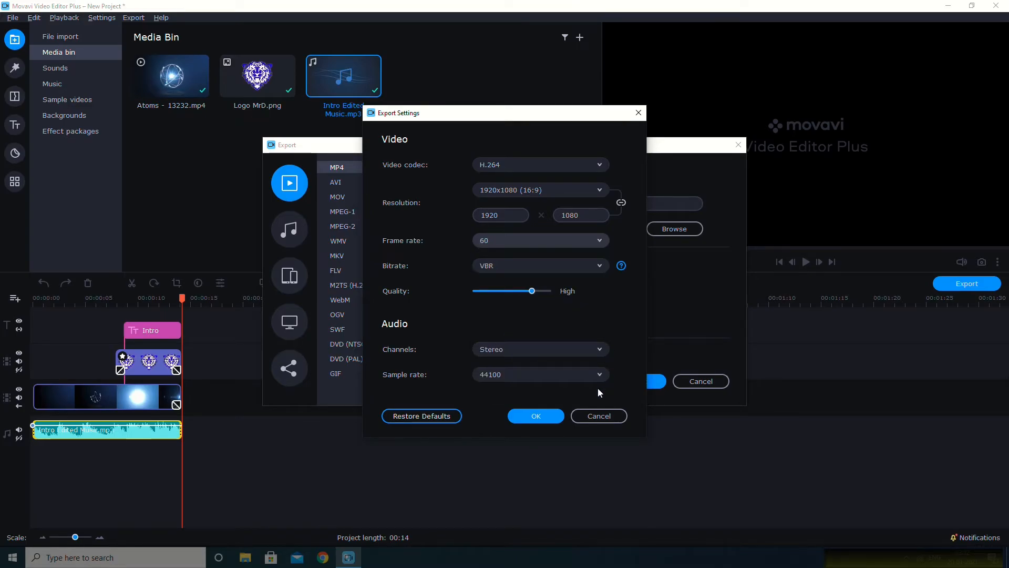
click(544, 417)
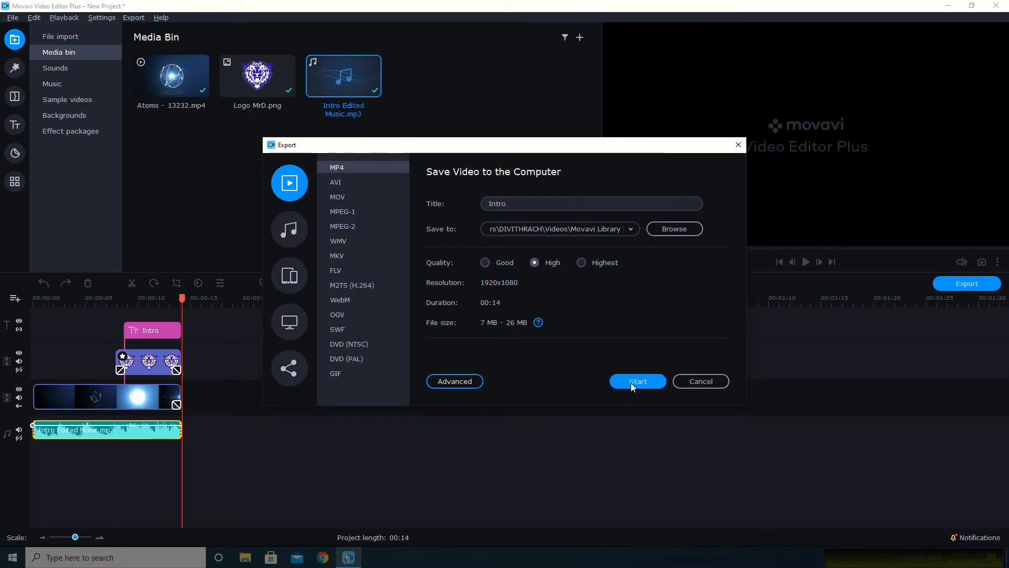
Export the video, overwriting the existing Intro.mp4, and play the exported file from its output folder.
click(631, 383)
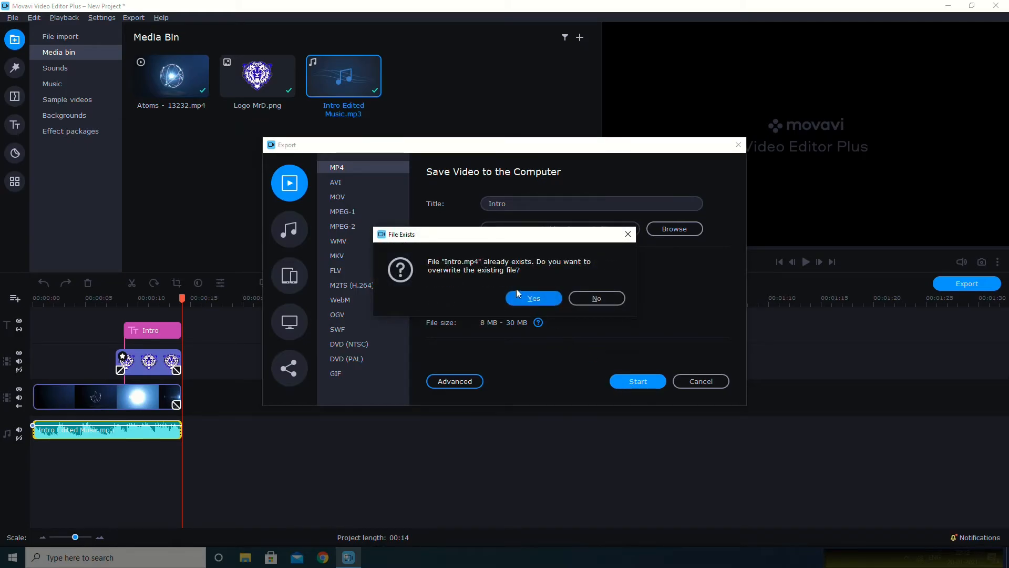
click(532, 299)
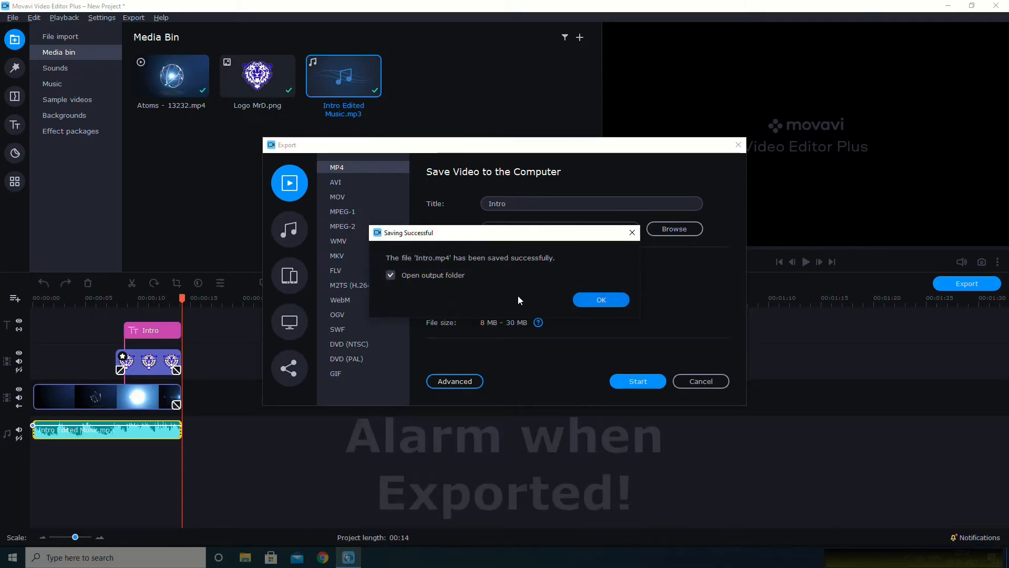
click(601, 300)
click(186, 102)
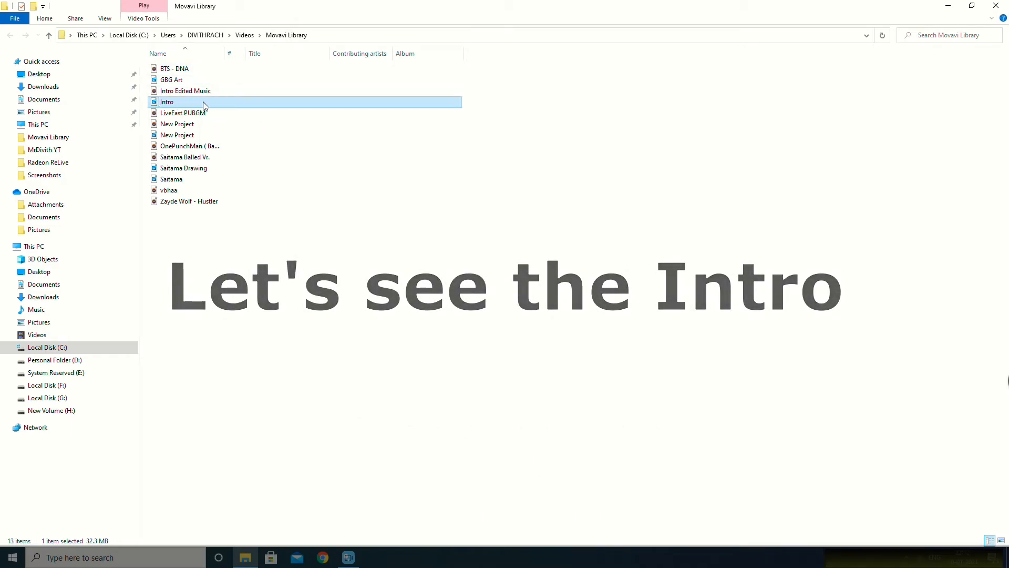
double_click(178, 102)
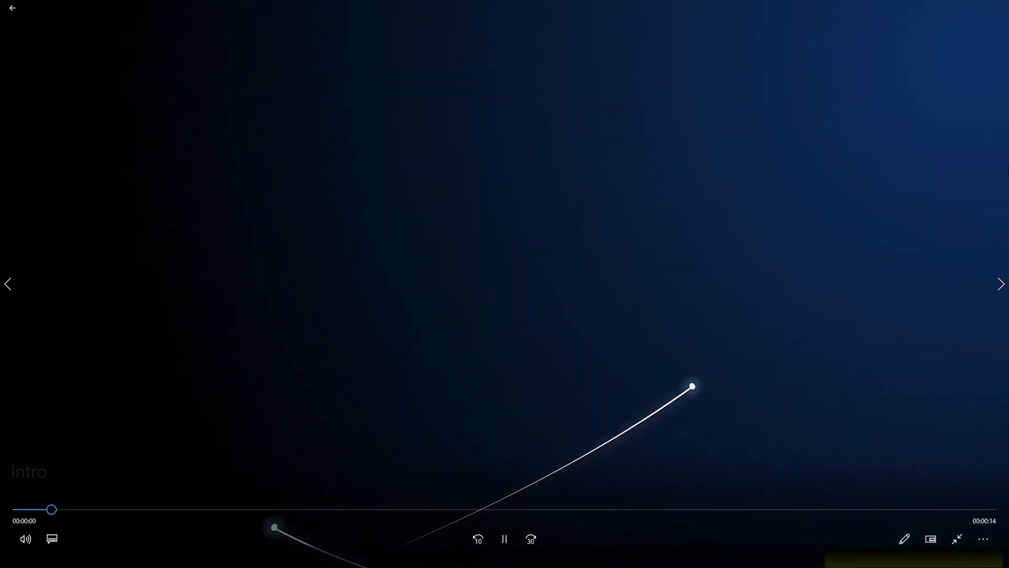